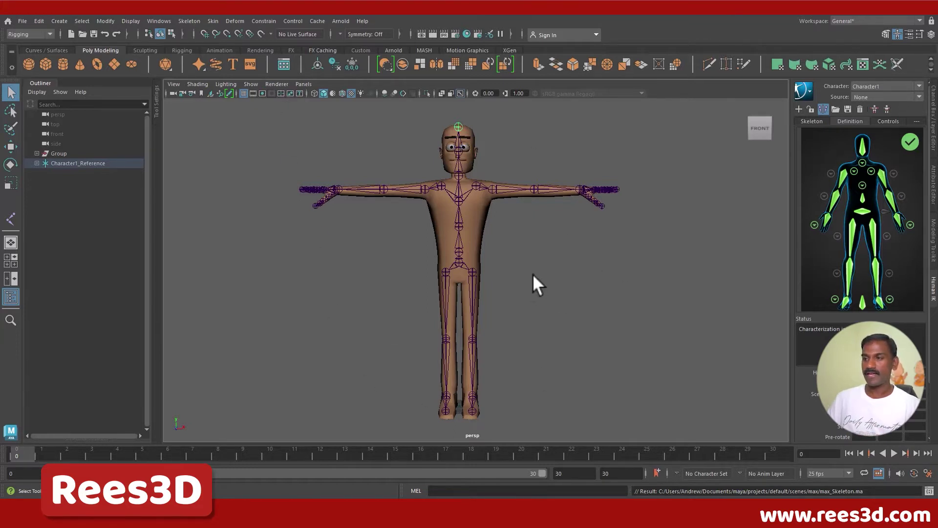
# Step: Create a HumanIK control rig for Character1 from its completed skeleton definition
pyautogui.click(456, 259)
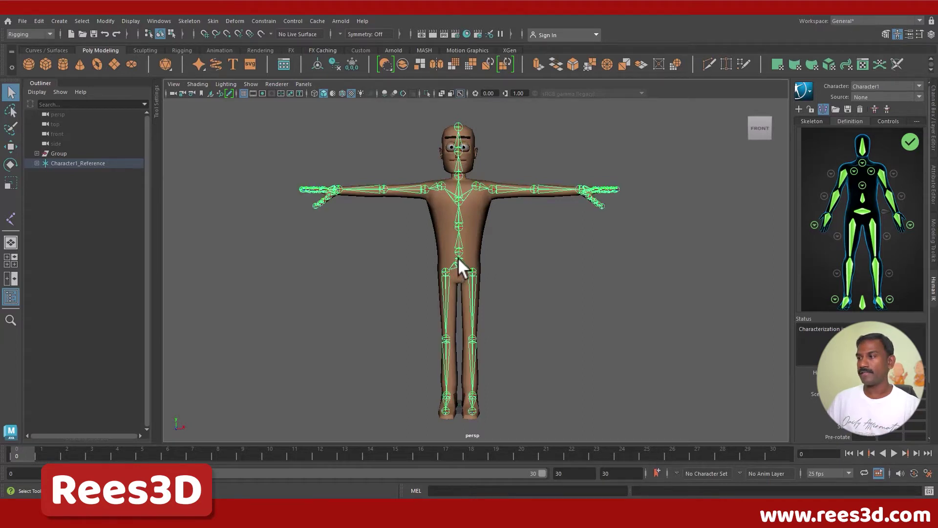
pyautogui.click(812, 121)
pyautogui.click(850, 121)
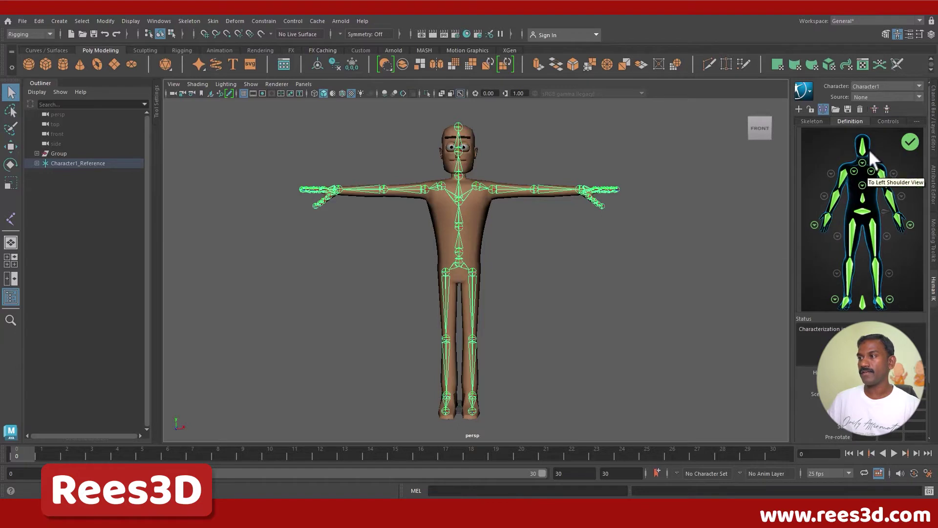
pyautogui.click(873, 109)
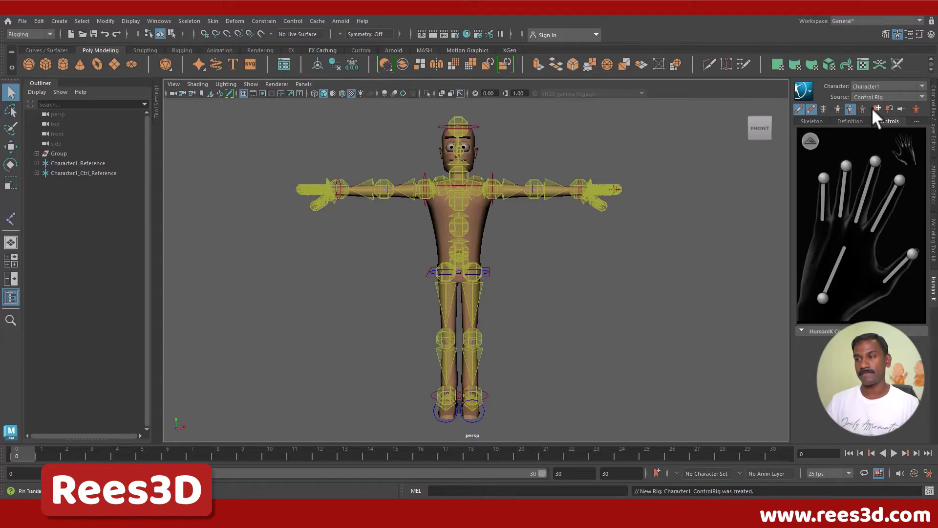
# Step: Try moving the hip effector of the control rig downward, and undo the move
pyautogui.scroll(5, 591, 225)
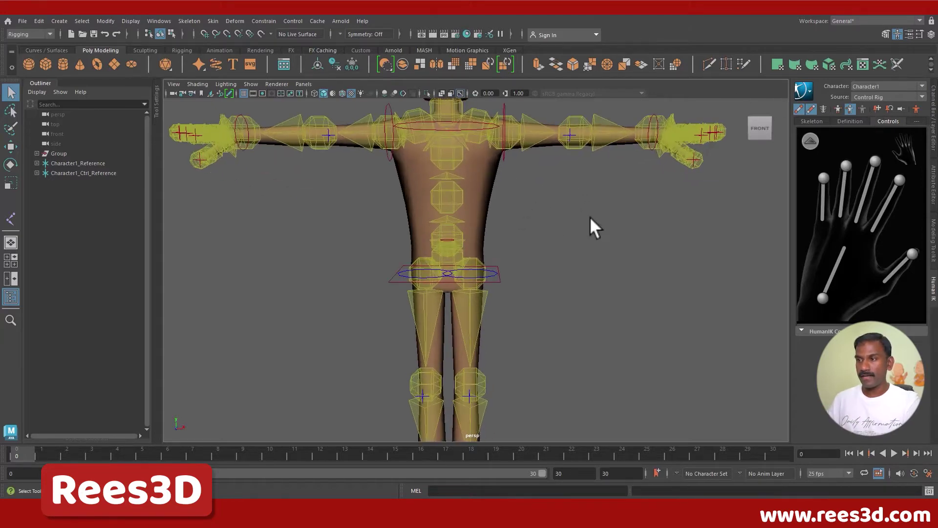
pyautogui.moveTo(591, 224)
pyautogui.keyDown('alt'); pyautogui.mouseDown()
pyautogui.moveTo(570, 218)
pyautogui.moveTo(604, 215)
pyautogui.mouseUp(); pyautogui.keyUp('alt')
pyautogui.scroll(-5, 512, 251)
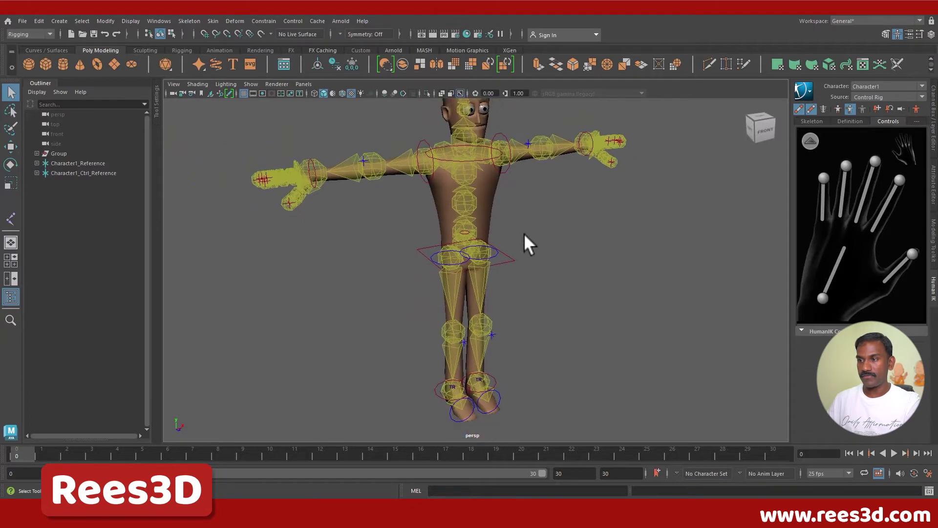
pyautogui.click(516, 254)
pyautogui.scroll(-4, 521, 270)
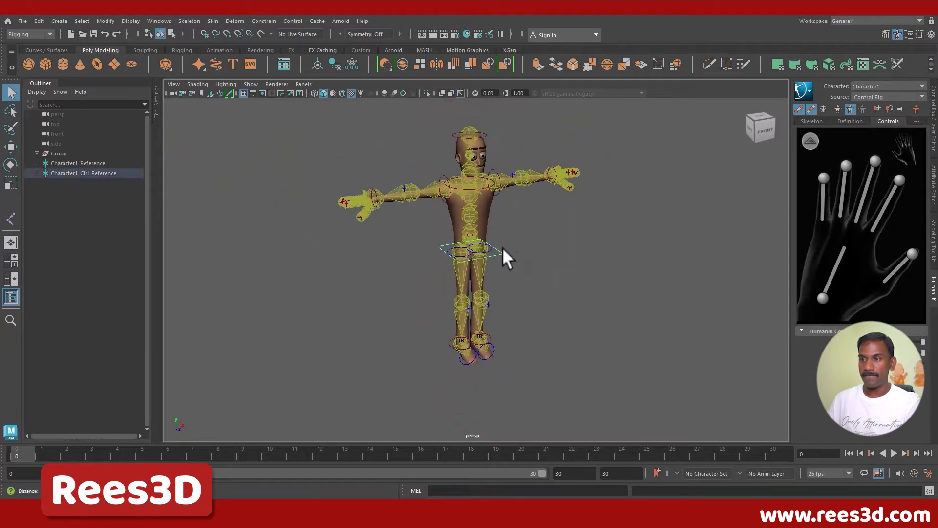
pyautogui.click(10, 146)
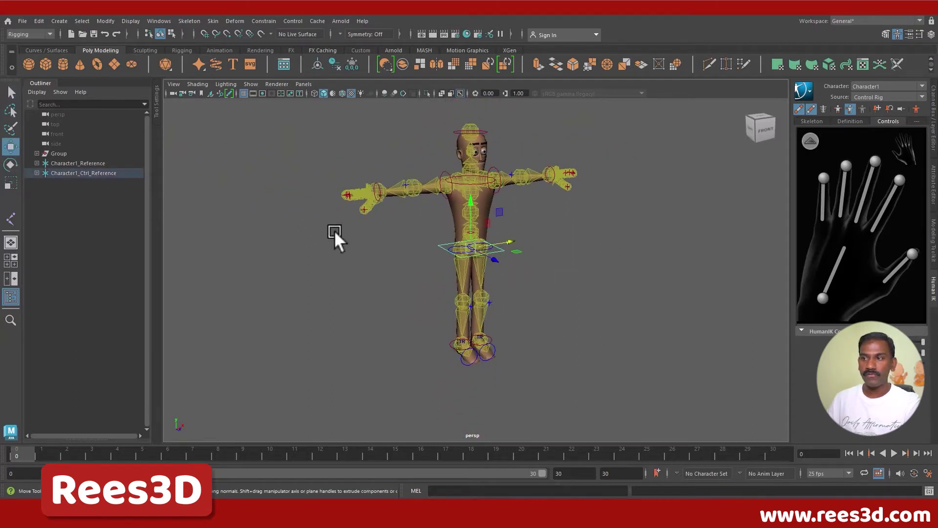
pyautogui.moveTo(456, 248); pyautogui.dragTo(457, 277)
pyautogui.hotkey('ctrl', 'z')
# Step: Try moving the effector at the character's left shoulder upward, and undo the move
pyautogui.keyDown('alt'); pyautogui.moveTo(562, 274); pyautogui.dragTo(493, 271); pyautogui.keyUp('alt')
pyautogui.keyDown('alt'); pyautogui.moveTo(494, 271); pyautogui.dragTo(587, 259, button='right'); pyautogui.keyUp('alt')
pyautogui.keyDown('alt'); pyautogui.moveTo(557, 234); pyautogui.dragTo(483, 292, button='middle'); pyautogui.keyUp('alt')
pyautogui.keyDown('alt'); pyautogui.moveTo(483, 291); pyautogui.dragTo(477, 266); pyautogui.keyUp('alt')
pyautogui.keyDown('alt'); pyautogui.moveTo(477, 265); pyautogui.dragTo(487, 245, button='right'); pyautogui.keyUp('alt')
pyautogui.keyDown('alt'); pyautogui.moveTo(448, 222); pyautogui.dragTo(477, 283, button='middle'); pyautogui.keyUp('alt')
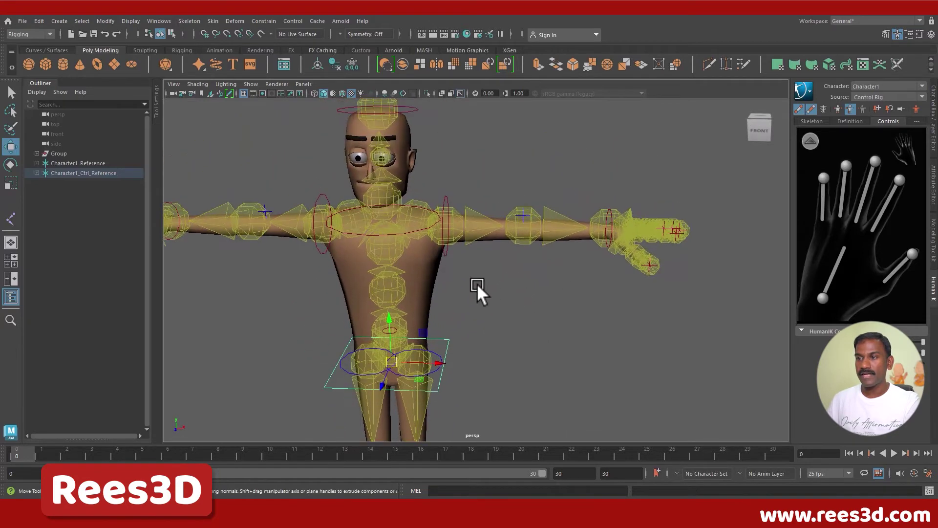
pyautogui.click(448, 249)
pyautogui.keyDown('alt'); pyautogui.moveTo(484, 267); pyautogui.dragTo(521, 269); pyautogui.keyUp('alt')
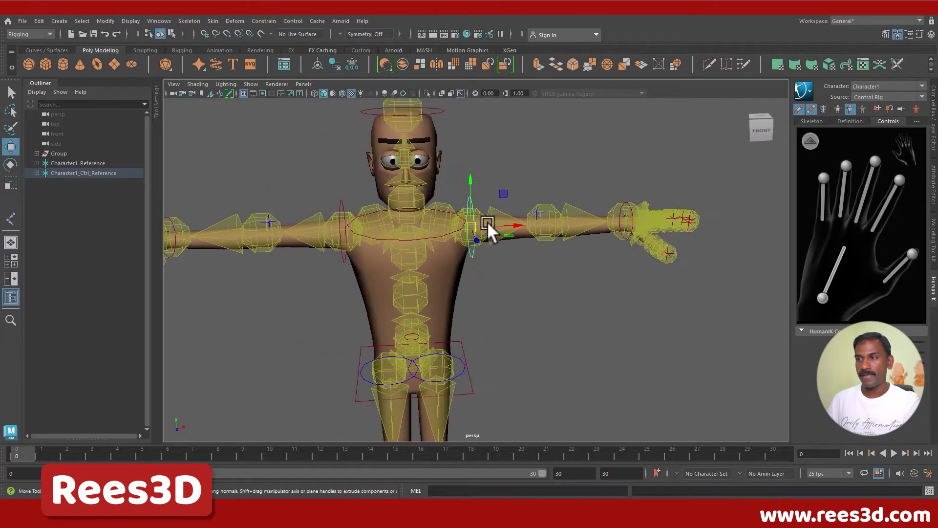
pyautogui.moveTo(471, 185); pyautogui.dragTo(451, 157)
pyautogui.hotkey('ctrl', 'z')
pyautogui.keyDown('alt'); pyautogui.moveTo(530, 260); pyautogui.dragTo(506, 308, button='right'); pyautogui.keyUp('alt')
pyautogui.keyDown('alt'); pyautogui.moveTo(506, 308); pyautogui.dragTo(471, 236); pyautogui.keyUp('alt')
pyautogui.hotkey('ctrl', 'z')
# Step: Try rotating the character's left arm upward from its shoulder control, and undo the rotation
pyautogui.click(467, 232)
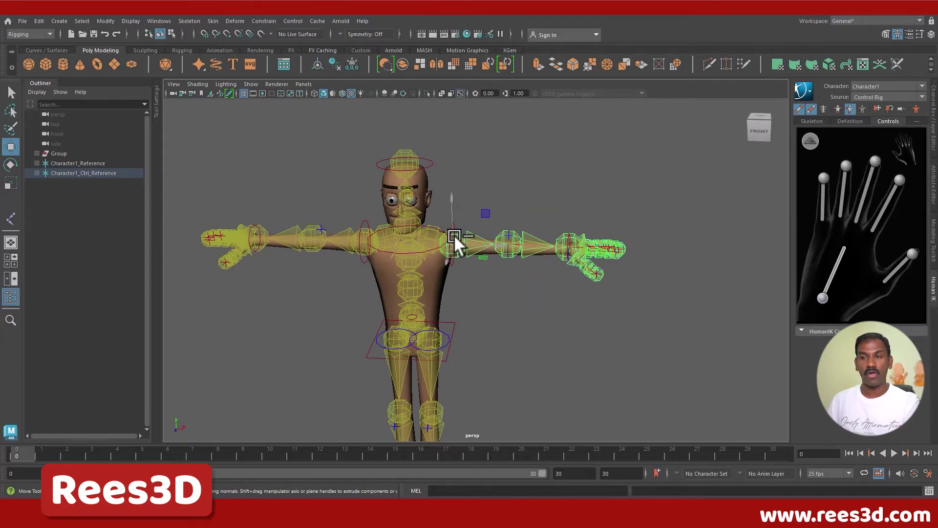
pyautogui.click(10, 165)
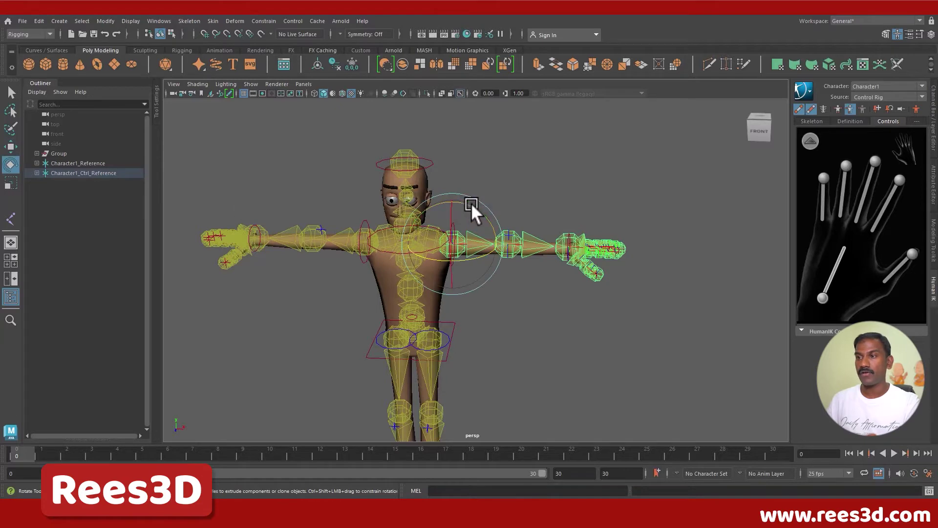
pyautogui.moveTo(468, 204); pyautogui.dragTo(412, 167)
pyautogui.hotkey('ctrl', 'z')
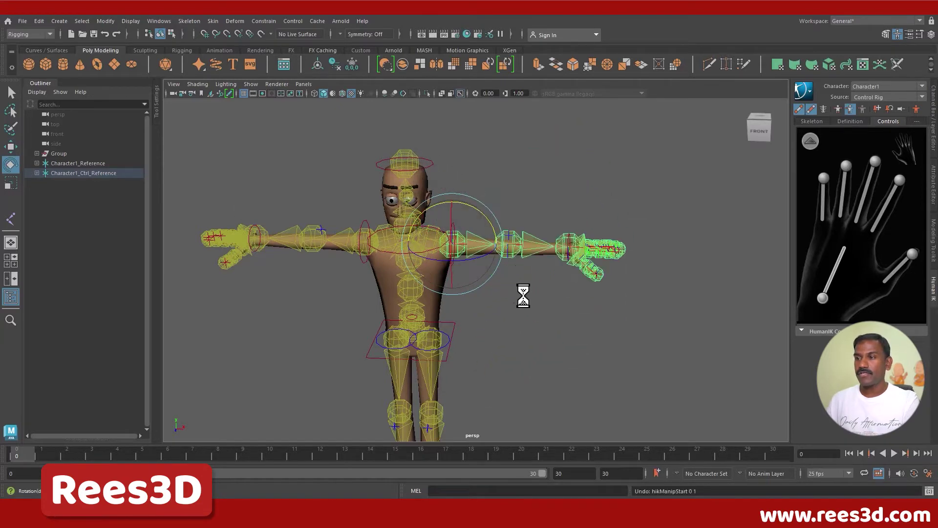
pyautogui.keyDown('alt'); pyautogui.moveTo(523, 295); pyautogui.dragTo(469, 269, button='right'); pyautogui.keyUp('alt')
pyautogui.keyDown('alt'); pyautogui.moveTo(468, 269); pyautogui.dragTo(484, 274); pyautogui.keyUp('alt')
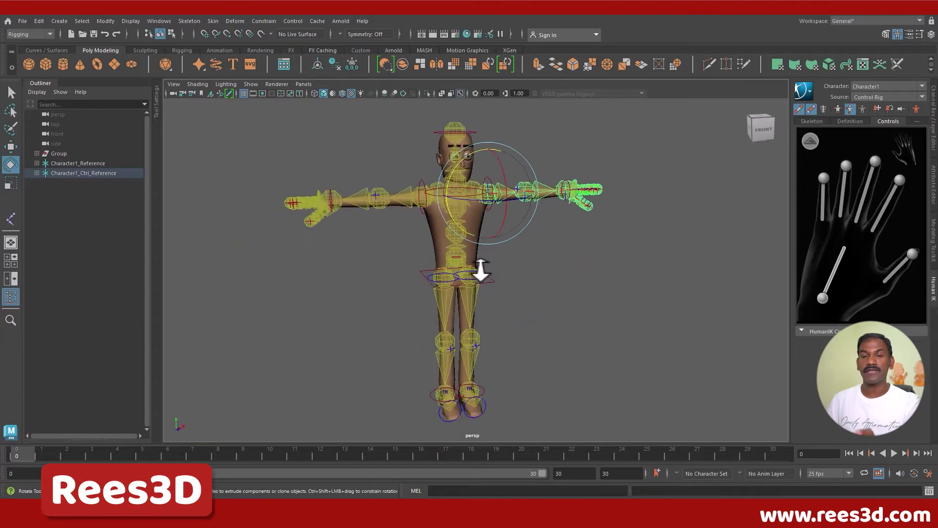
# Step: Switch to a full-size side view showing the whole character with empty space in front of it
pyautogui.click(486, 281)
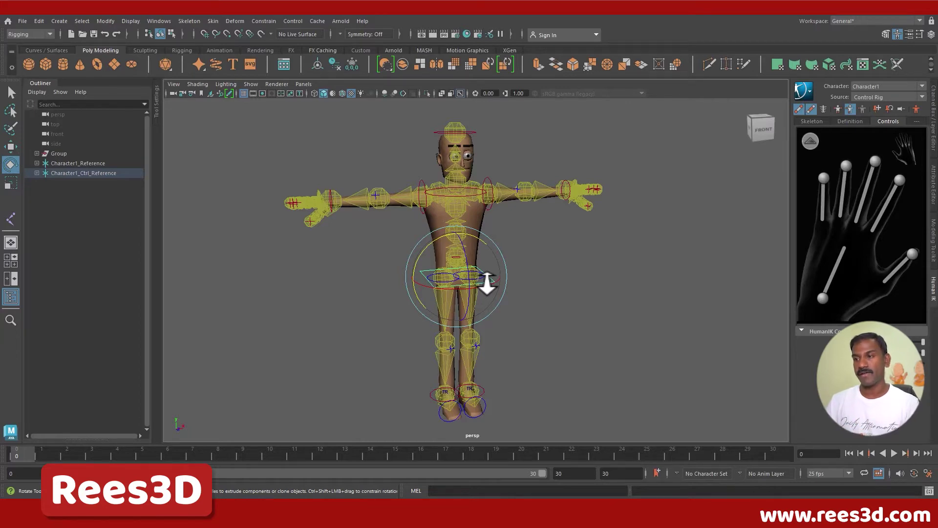
pyautogui.keyDown('alt'); pyautogui.moveTo(487, 282); pyautogui.dragTo(411, 291); pyautogui.keyUp('alt')
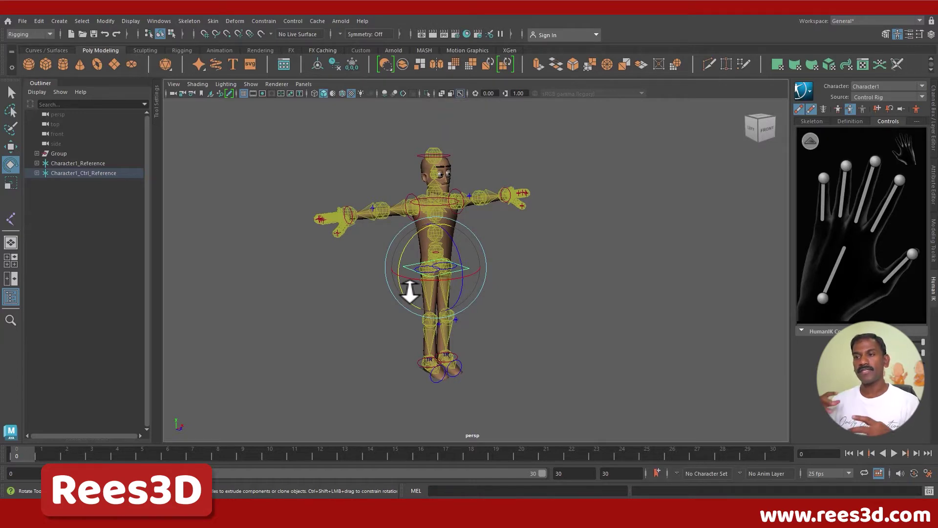
pyautogui.press('space')
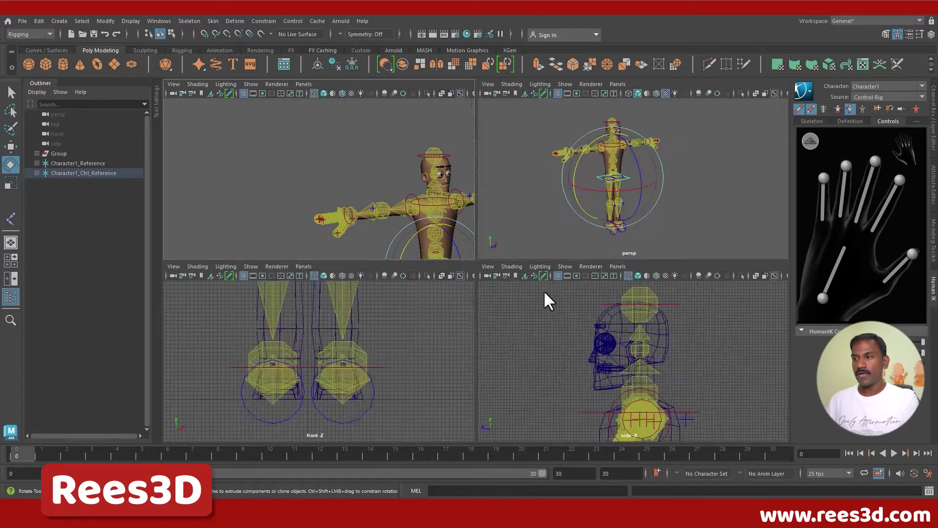
pyautogui.press('space')
pyautogui.press('space')
pyautogui.keyDown('alt'); pyautogui.moveTo(588, 327); pyautogui.dragTo(367, 307, button='right'); pyautogui.keyUp('alt')
pyautogui.keyDown('alt'); pyautogui.moveTo(368, 310); pyautogui.dragTo(366, 241, button='middle'); pyautogui.keyUp('alt')
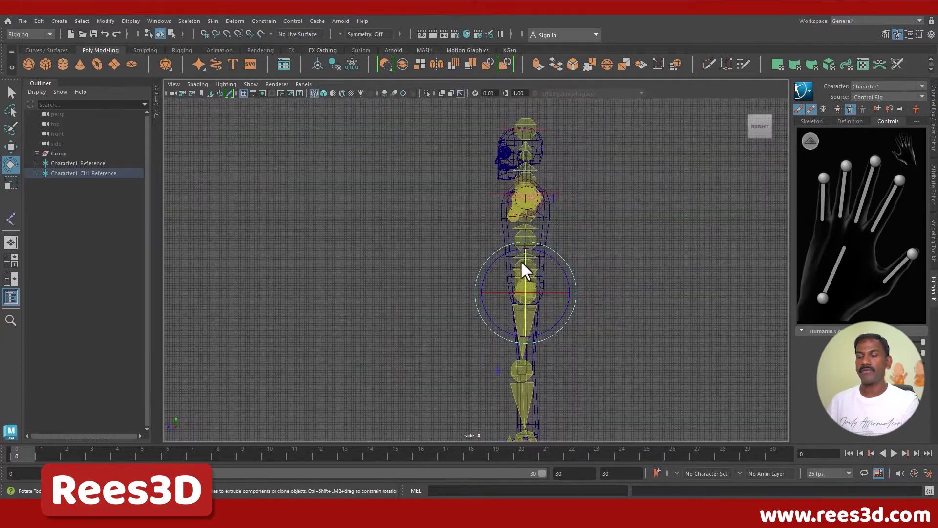
pyautogui.keyDown('alt'); pyautogui.moveTo(521, 262); pyautogui.dragTo(431, 250, button='right'); pyautogui.keyUp('alt')
pyautogui.keyDown('alt'); pyautogui.moveTo(430, 251); pyautogui.dragTo(464, 240, button='middle'); pyautogui.keyUp('alt')
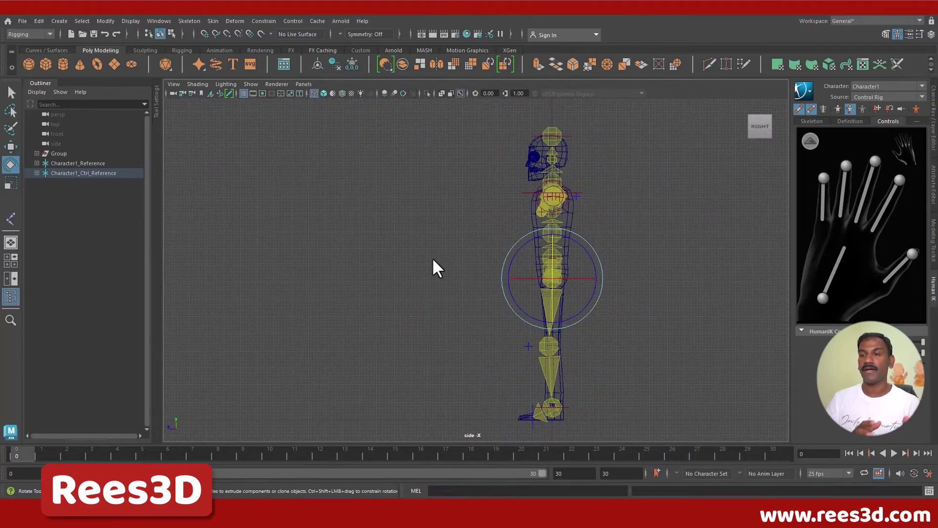
# Step: Create a four-joint leg chain with hip, knee, ankle and toe joints in the empty space in front of the character
pyautogui.click(190, 21)
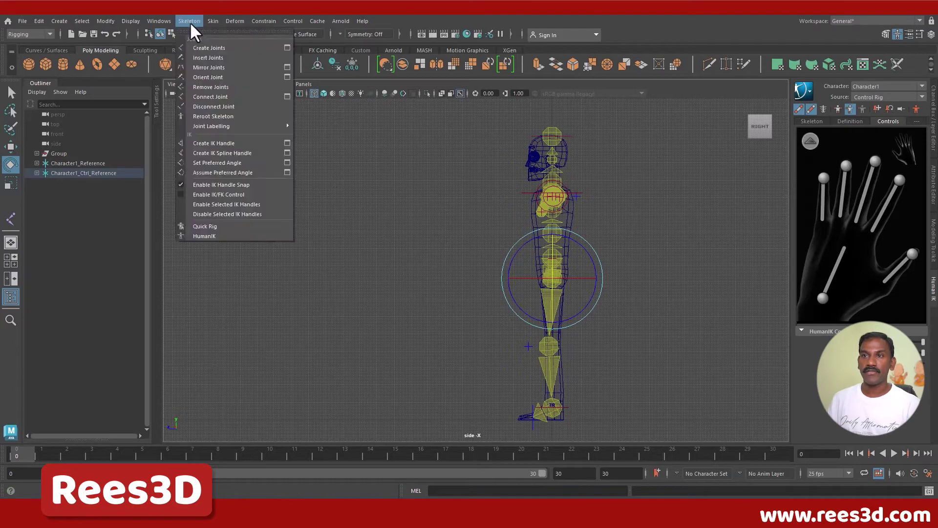
pyautogui.click(280, 46)
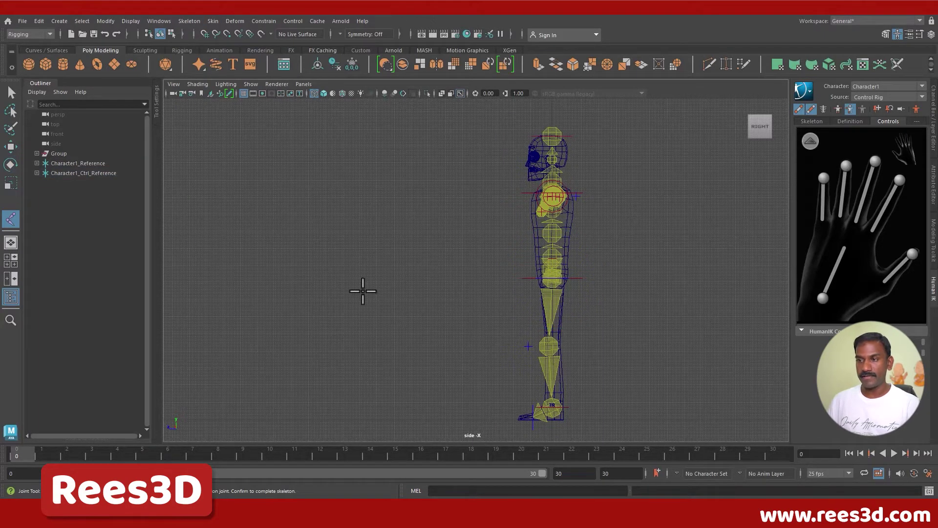
pyautogui.click(345, 287)
pyautogui.click(330, 353)
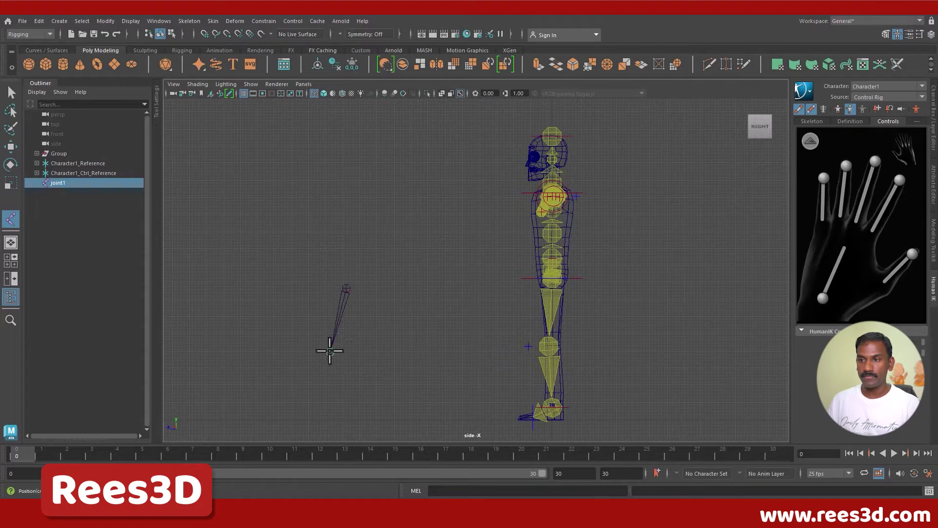
pyautogui.click(344, 401)
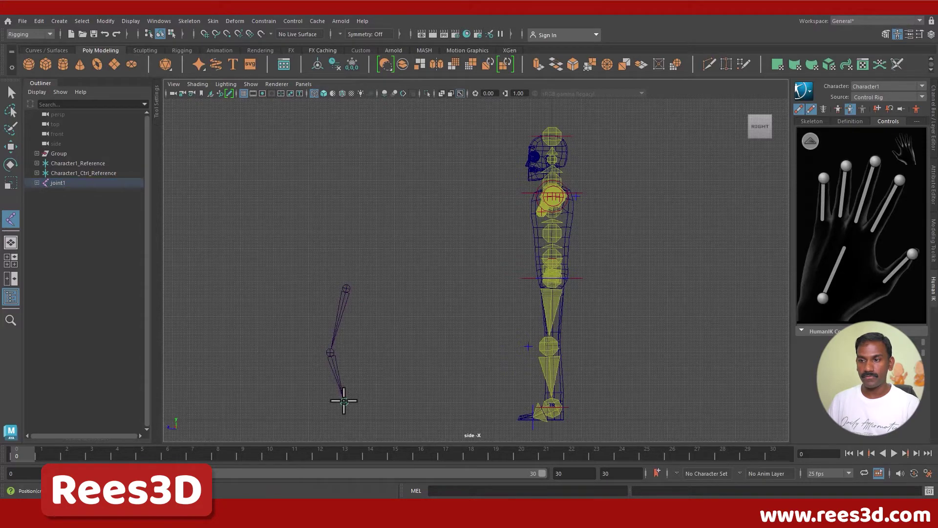
pyautogui.click(327, 421)
pyautogui.press('Return')
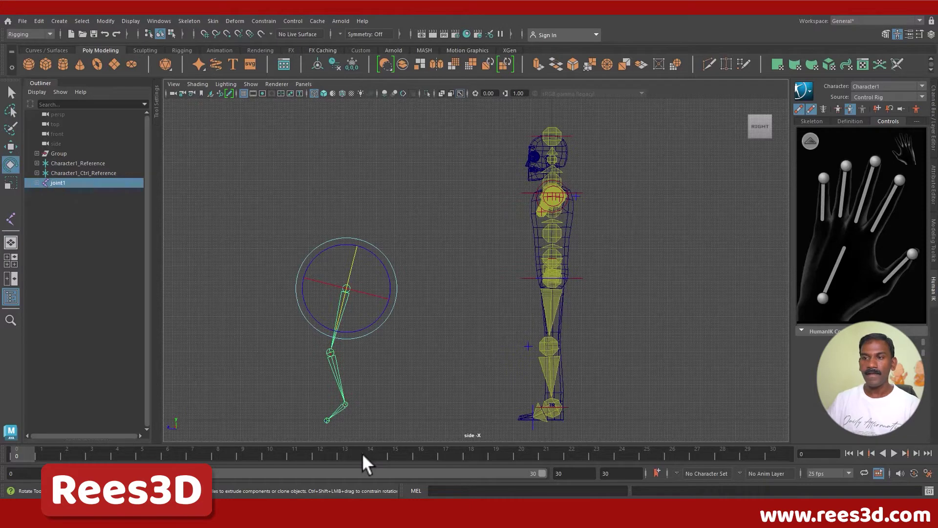
# Step: Duplicate the leg joint chain and move the copy horizontally to between the original chain and the character
pyautogui.click(10, 147)
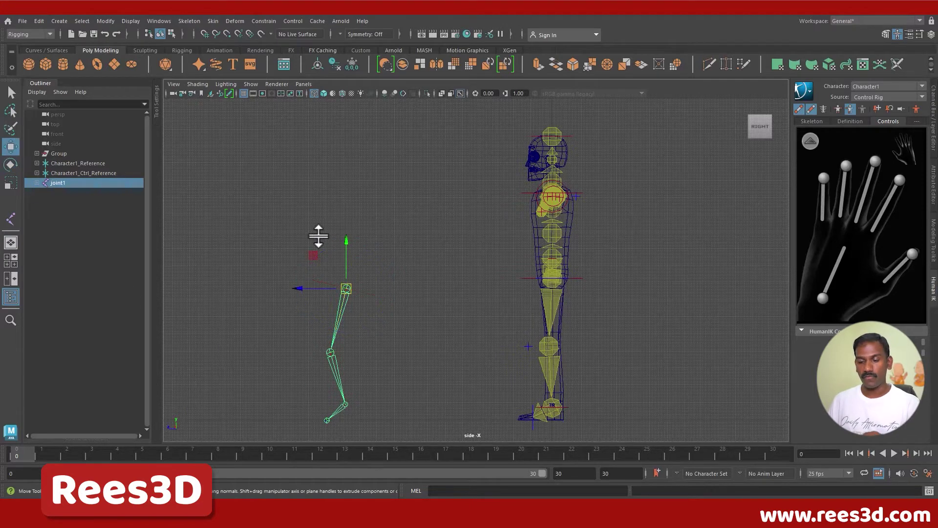
pyautogui.hotkey('ctrl', 'd')
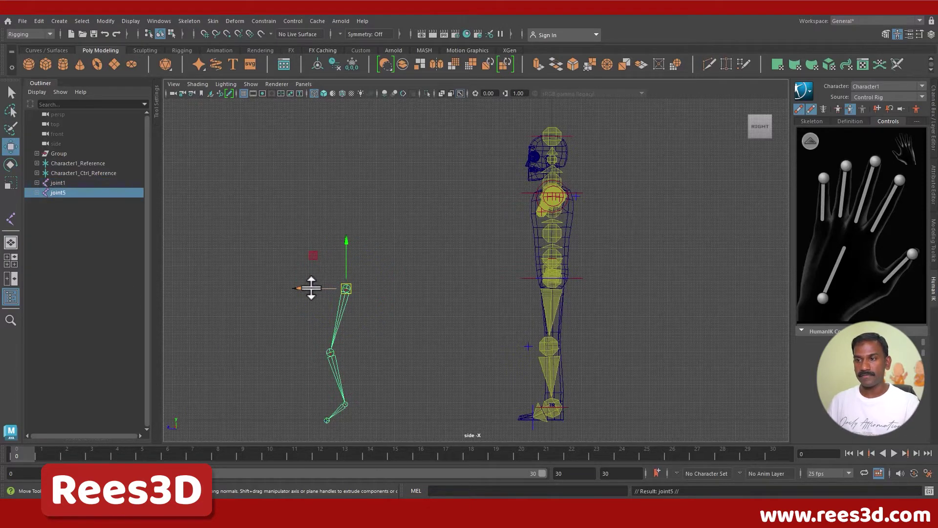
pyautogui.moveTo(310, 288); pyautogui.dragTo(360, 290)
pyautogui.keyDown('alt'); pyautogui.moveTo(486, 323); pyautogui.dragTo(475, 267, button='middle'); pyautogui.keyUp('alt')
pyautogui.keyDown('alt'); pyautogui.moveTo(428, 269); pyautogui.dragTo(470, 255, button='right'); pyautogui.keyUp('alt')
pyautogui.keyDown('alt'); pyautogui.moveTo(470, 255); pyautogui.dragTo(541, 264, button='middle'); pyautogui.keyUp('alt')
pyautogui.moveTo(376, 228); pyautogui.dragTo(444, 233)
pyautogui.keyDown('alt'); pyautogui.moveTo(444, 232); pyautogui.dragTo(435, 287, button='right'); pyautogui.keyUp('alt')
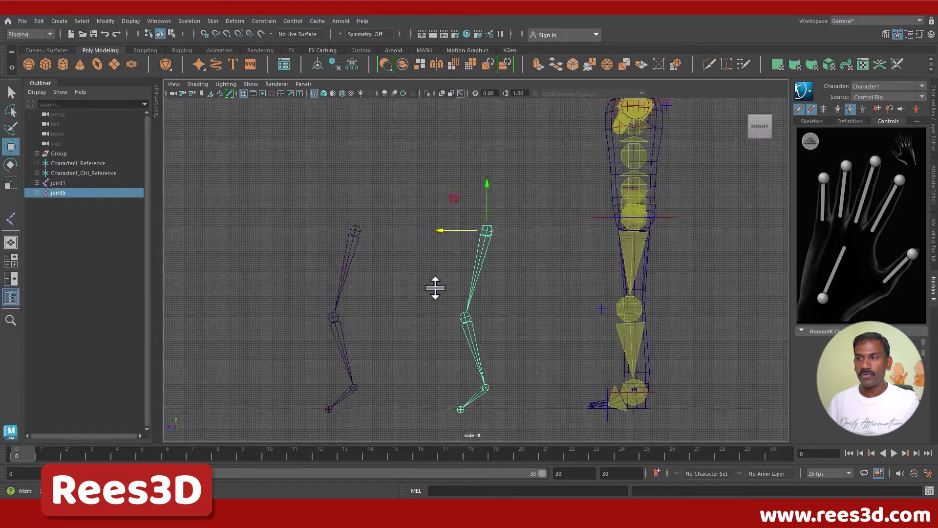
pyautogui.keyDown('alt'); pyautogui.moveTo(436, 287); pyautogui.dragTo(461, 269, button='middle'); pyautogui.keyUp('alt')
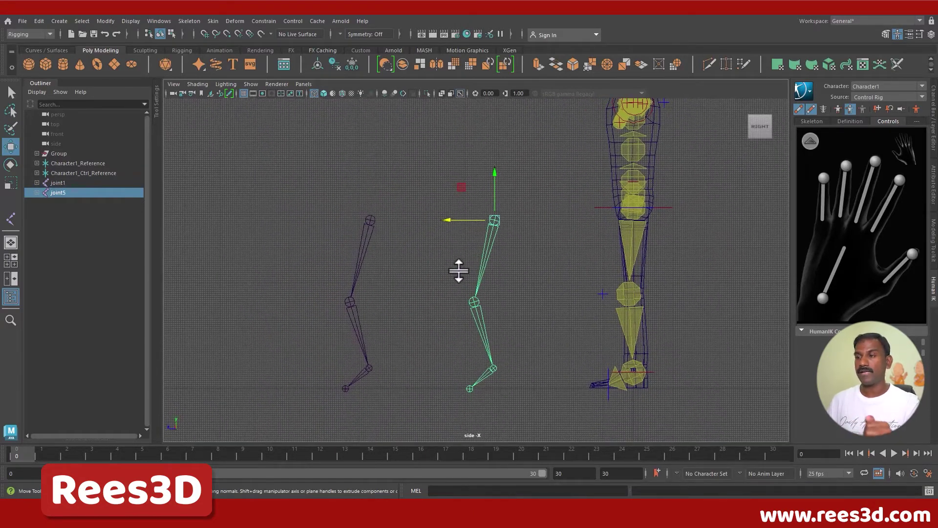
# Step: Create an IK handle from the hip joint to the ankle joint of the original leg chain
pyautogui.click(371, 220)
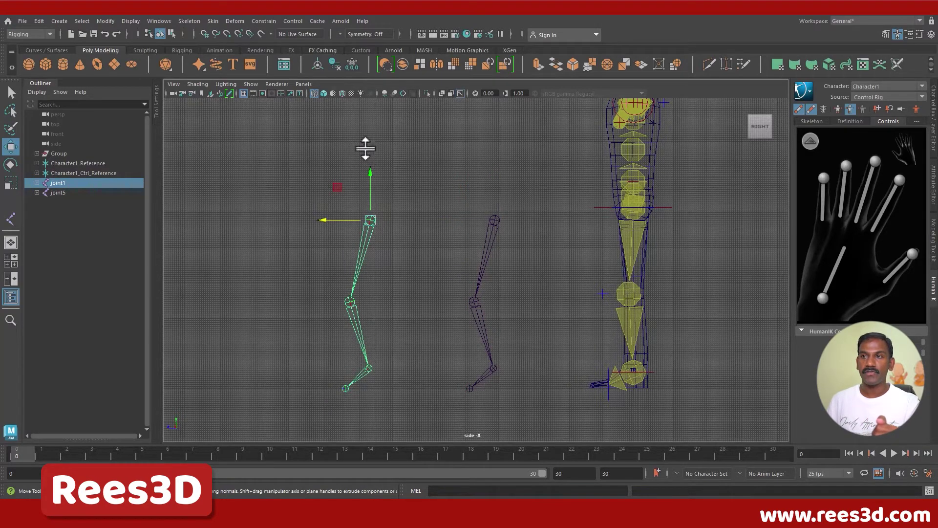
pyautogui.click(189, 21)
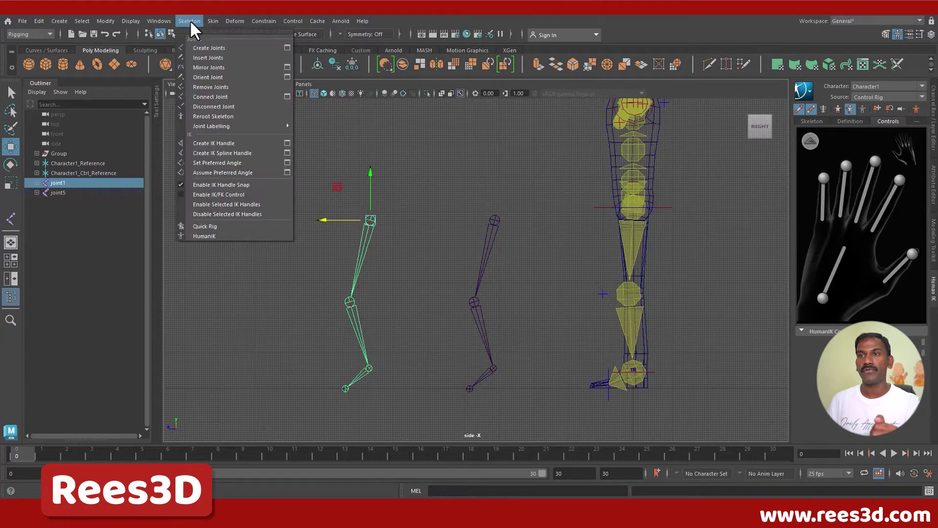
pyautogui.click(204, 145)
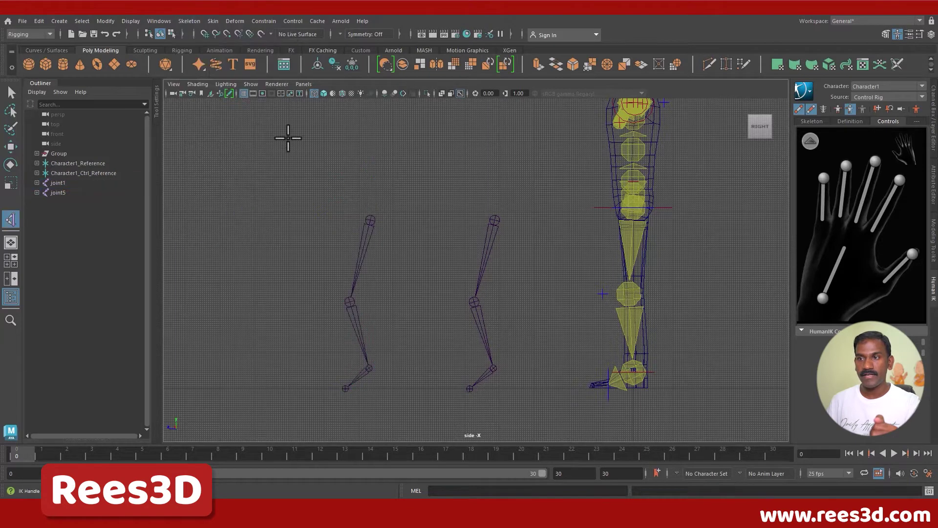
pyautogui.click(370, 220)
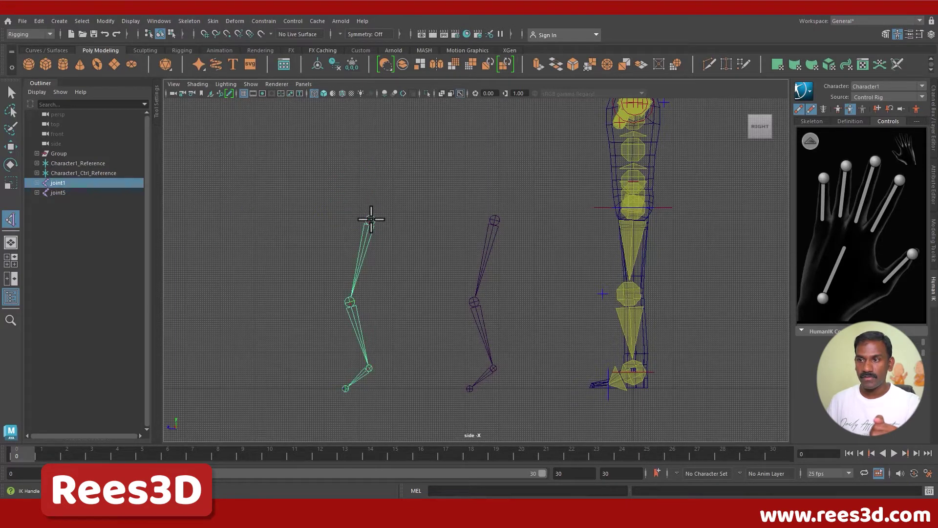
pyautogui.click(369, 367)
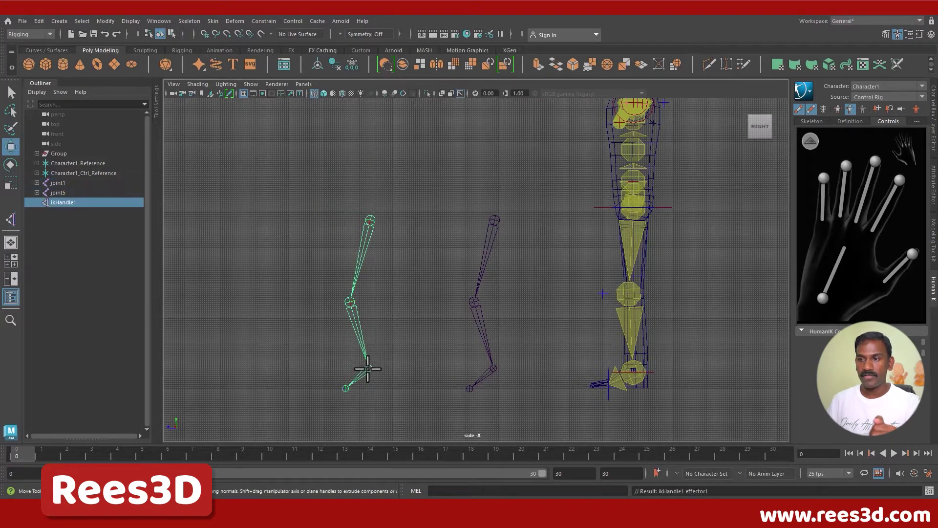
pyautogui.press('w')
pyautogui.click(420, 366)
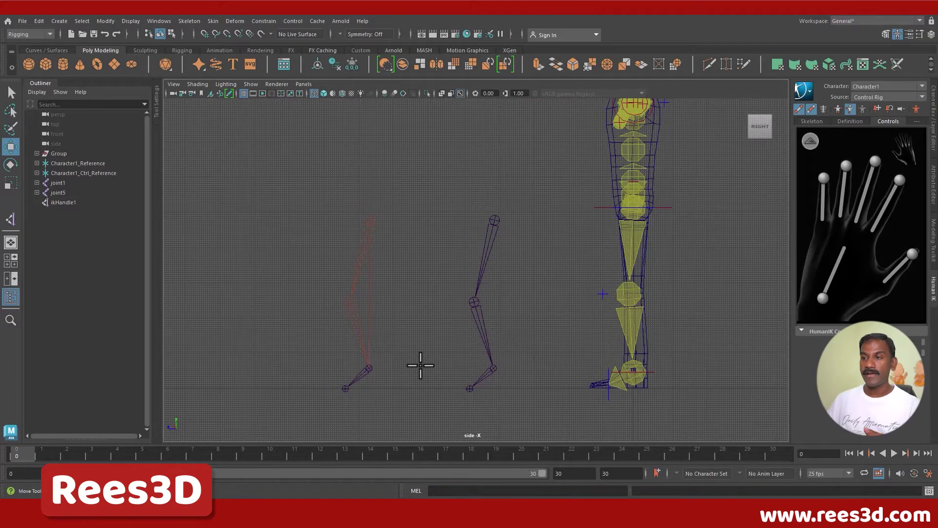
# Step: Select the hip, knee, ankle and toe joints of the duplicated leg chain one by one to examine its hierarchy
pyautogui.click(495, 220)
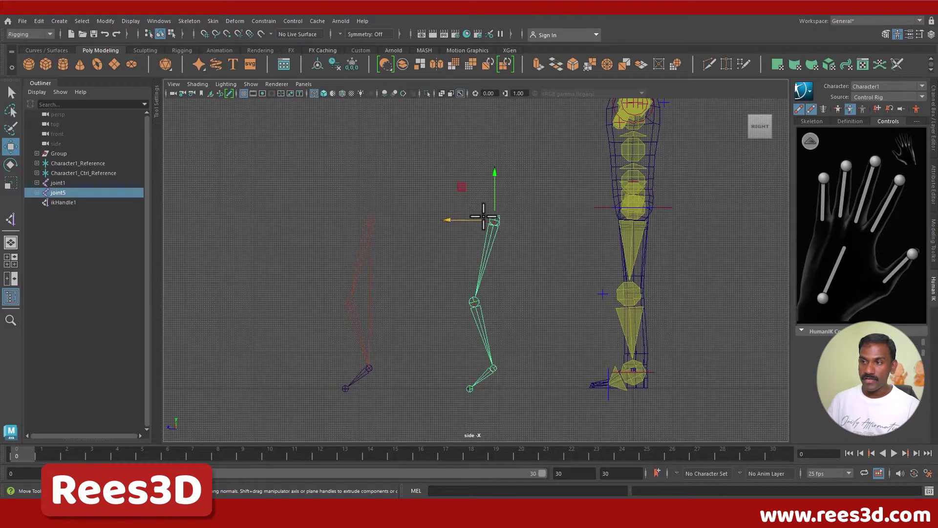
pyautogui.click(477, 299)
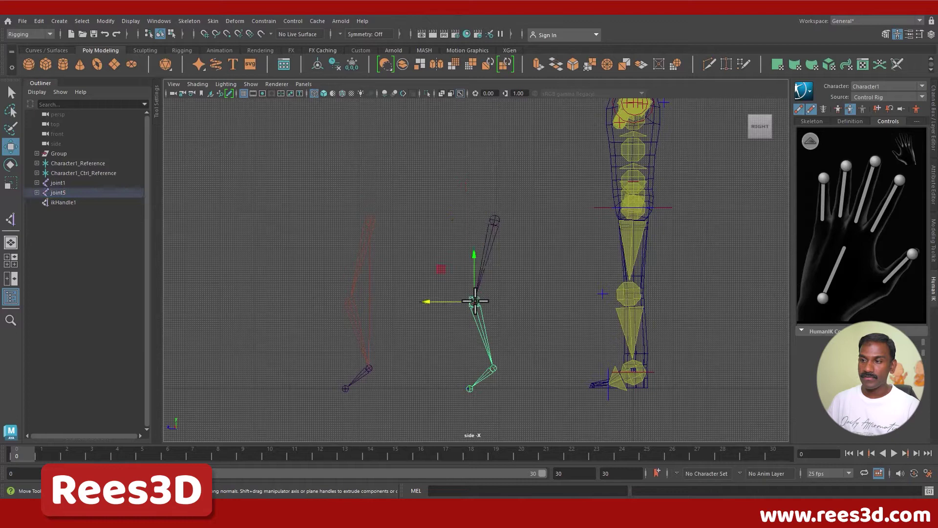
pyautogui.click(492, 368)
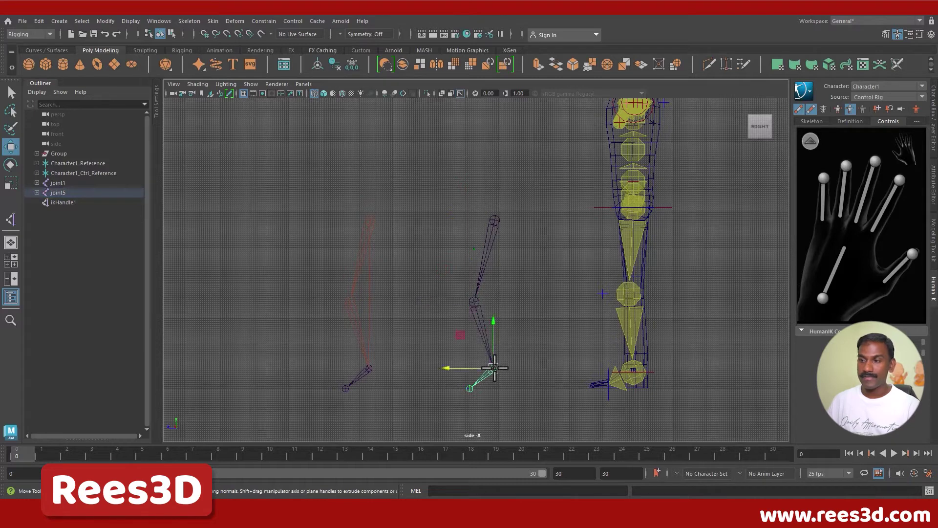
pyautogui.click(469, 388)
pyautogui.click(509, 313)
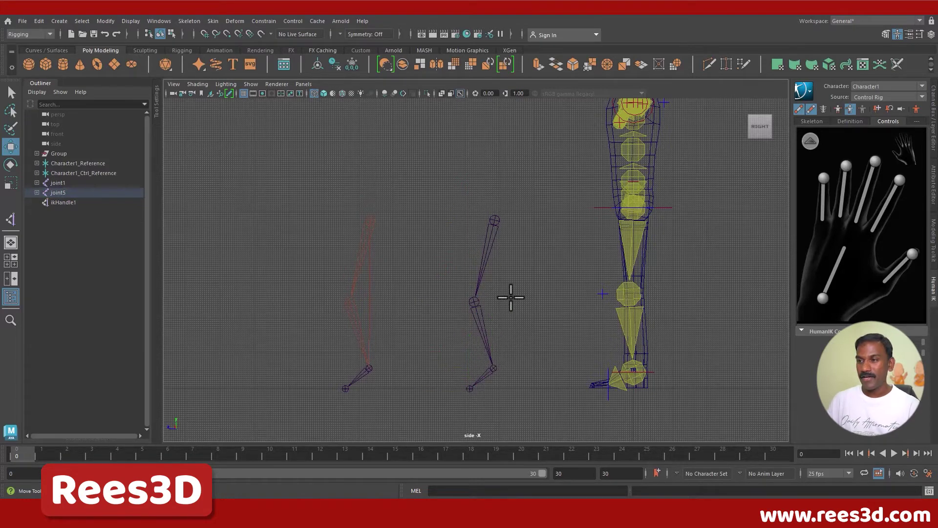
# Step: Try FK rotation on the hip and knee joints of the duplicated leg chain, then restore its pose
pyautogui.click(494, 221)
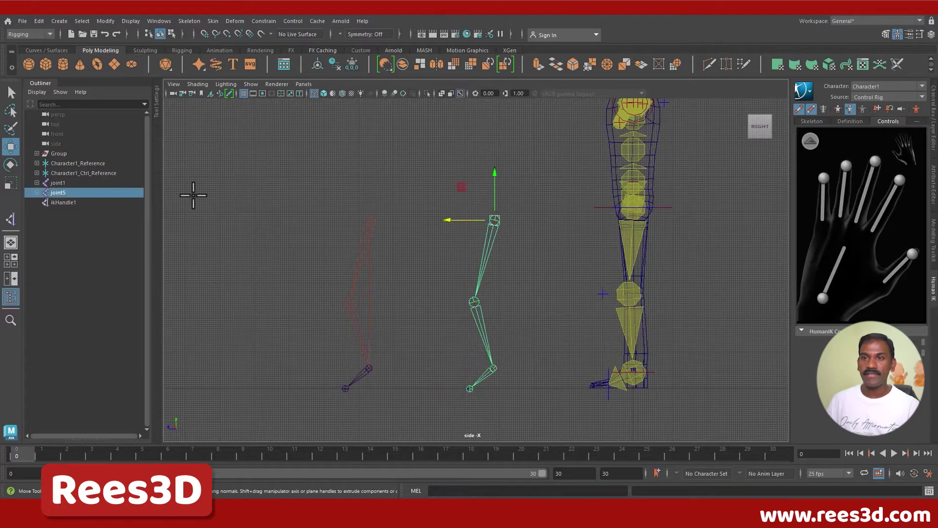
pyautogui.click(10, 164)
pyautogui.moveTo(454, 232); pyautogui.dragTo(442, 284)
pyautogui.click(477, 306)
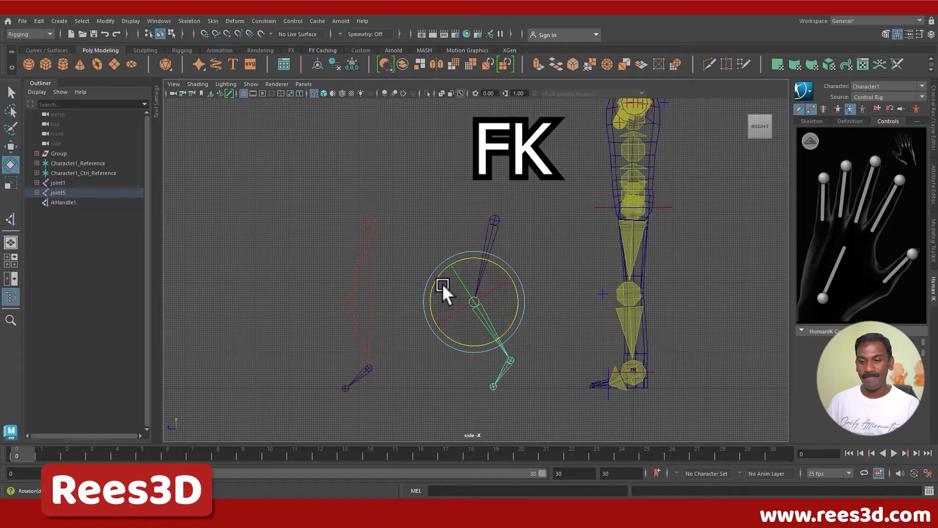
pyautogui.hotkey('ctrl', 'z')
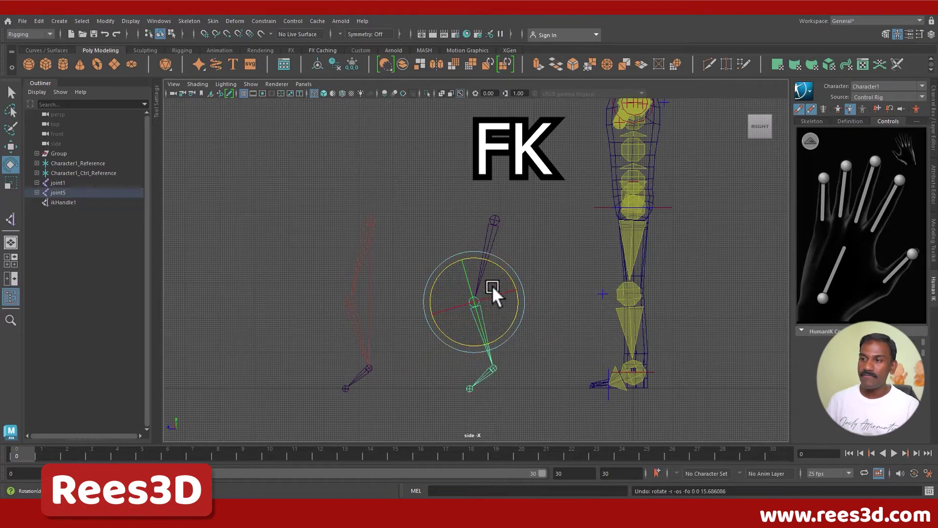
# Step: Try rotating the duplicated chain's ankle joint in both directions, undoing each rotation
pyautogui.click(489, 367)
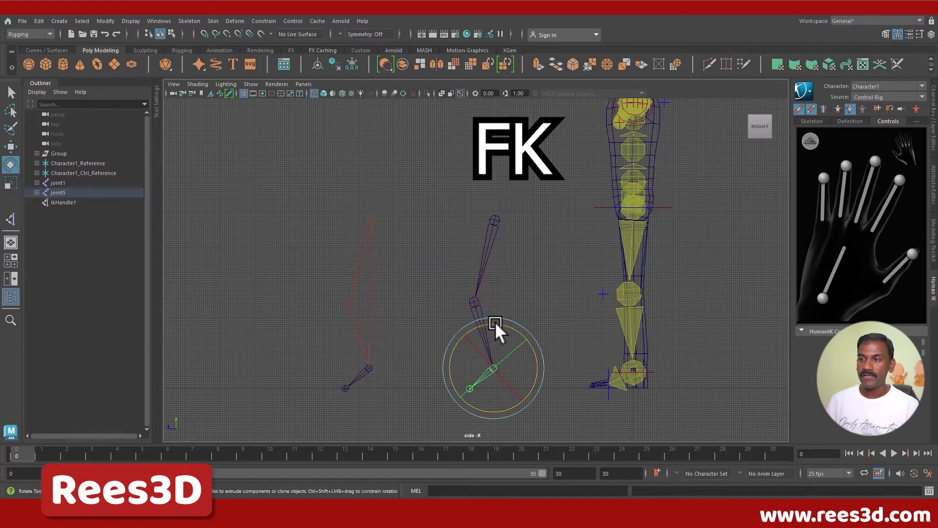
pyautogui.moveTo(494, 322); pyautogui.dragTo(472, 318)
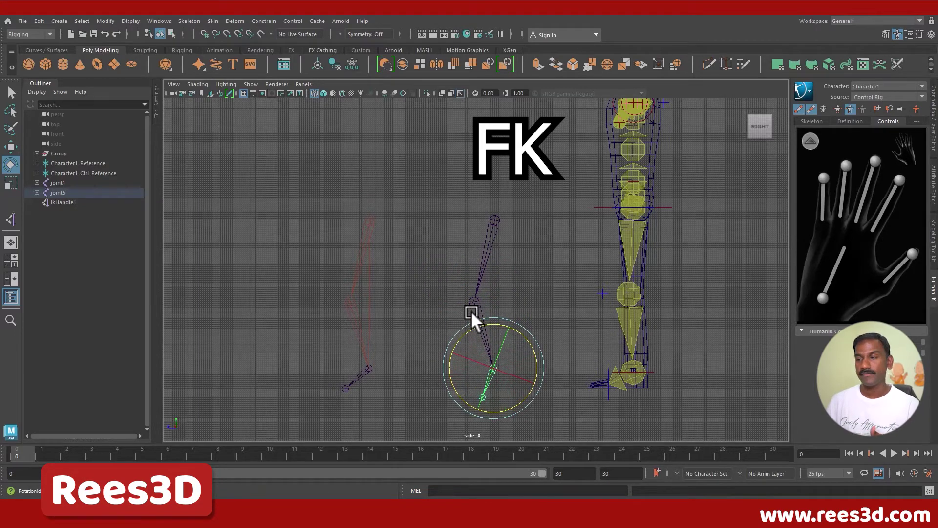
pyautogui.hotkey('ctrl', 'z')
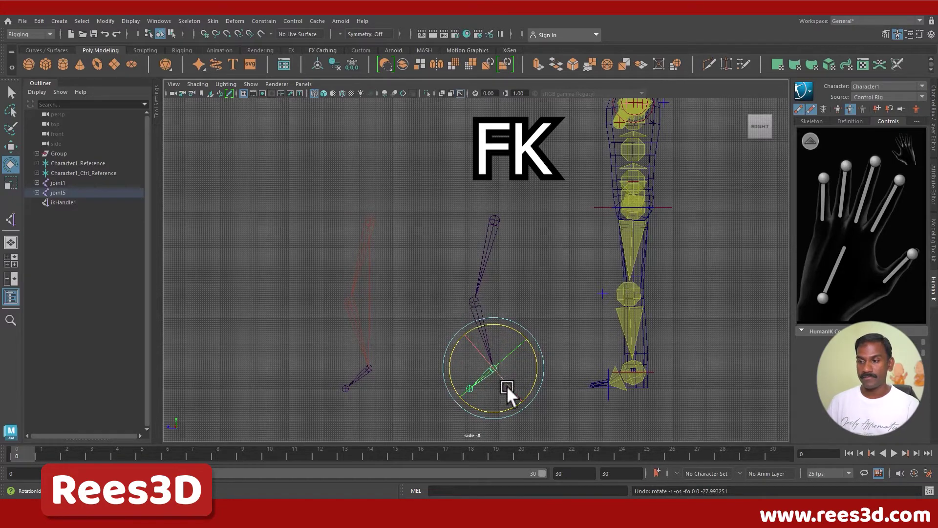
pyautogui.moveTo(515, 328)
pyautogui.mouseDown()
pyautogui.moveTo(467, 319)
pyautogui.moveTo(502, 327)
pyautogui.mouseUp()
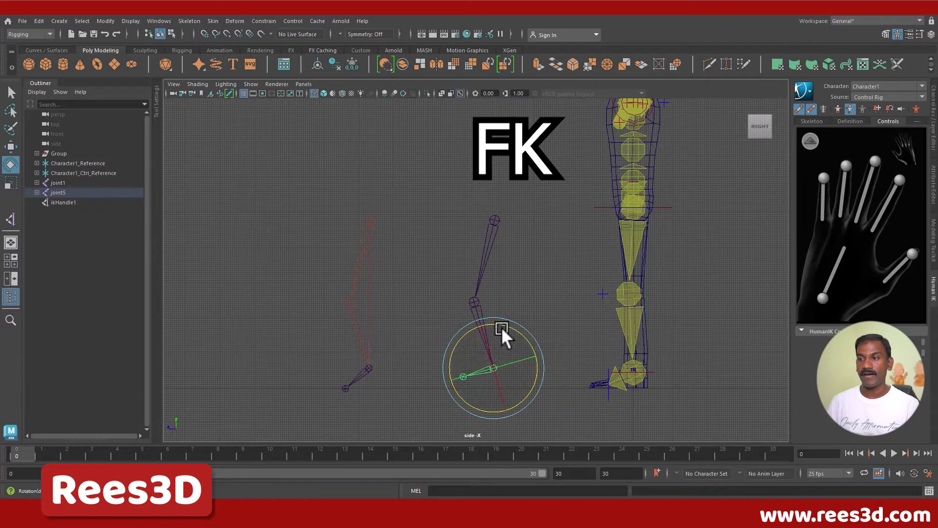
pyautogui.hotkey('ctrl', 'z')
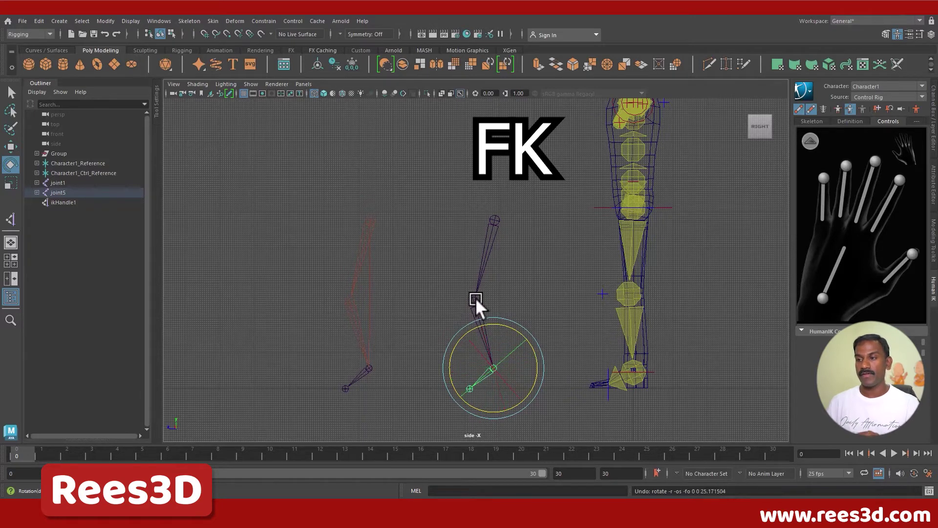
# Step: Try swinging the duplicated chain's lower leg forward by rotating its knee joint, then undo the rotation
pyautogui.click(476, 297)
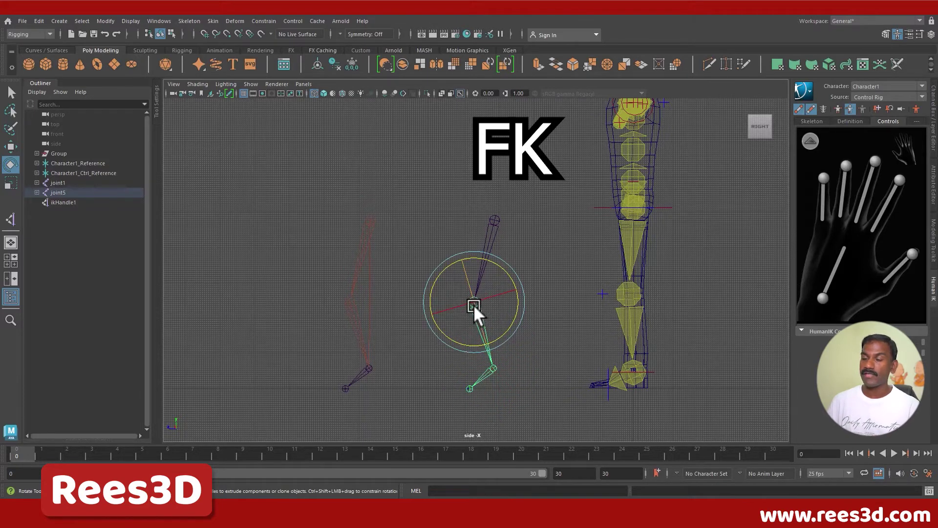
pyautogui.moveTo(477, 302); pyautogui.dragTo(510, 239)
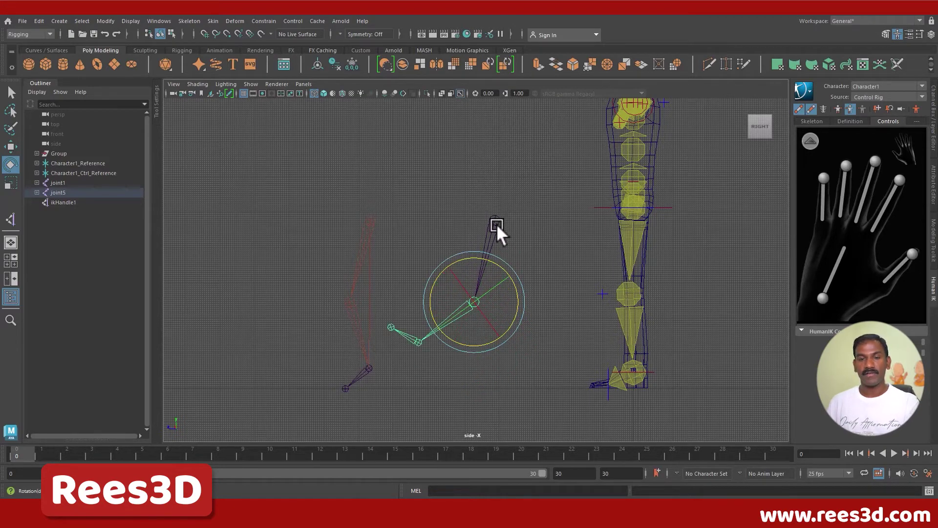
pyautogui.hotkey('ctrl', 'z')
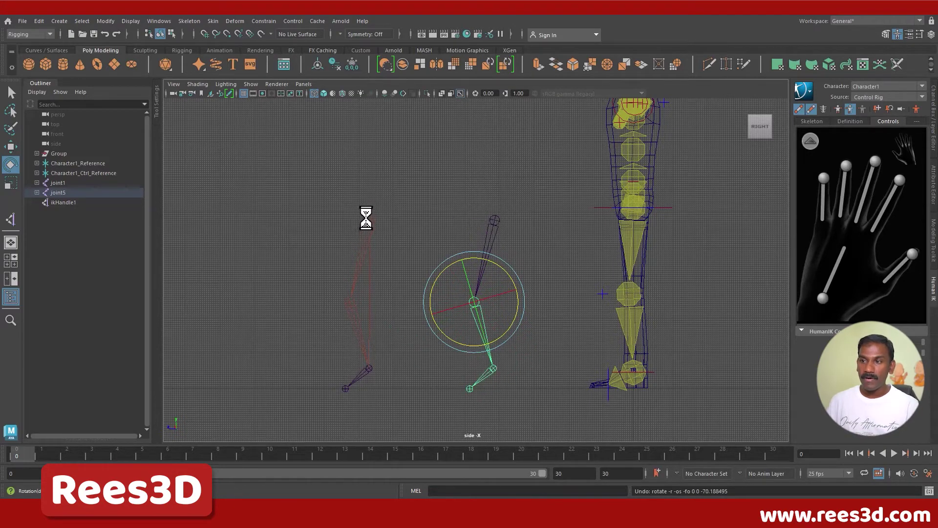
# Step: Try moving the original chain's IK handle forward and up to bend the whole leg, then undo the move
pyautogui.click(370, 369)
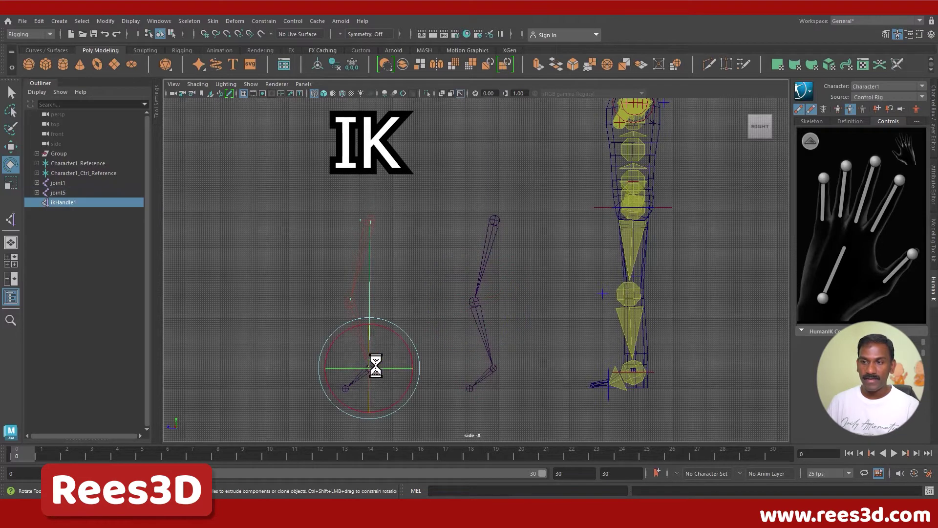
pyautogui.click(10, 148)
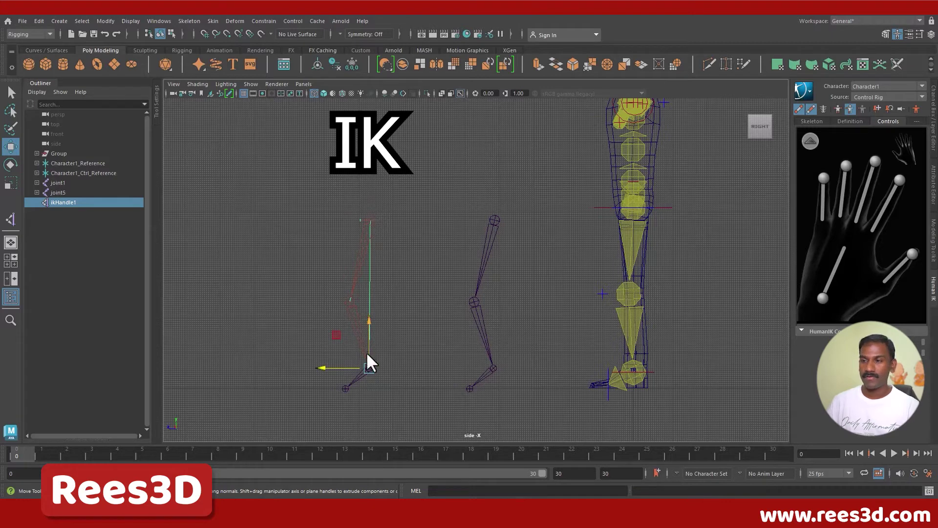
pyautogui.moveTo(370, 366); pyautogui.dragTo(324, 334)
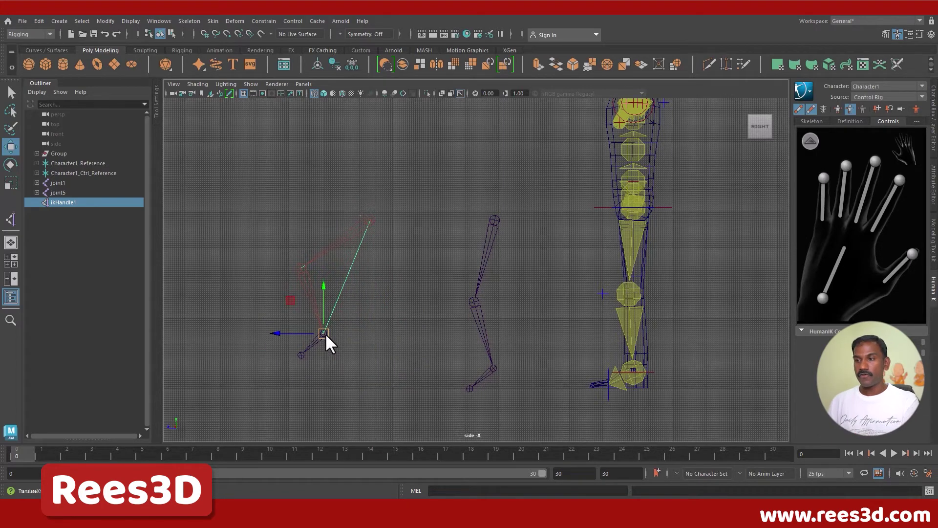
pyautogui.hotkey('ctrl', 'z')
pyautogui.hotkey('ctrl', 'z')
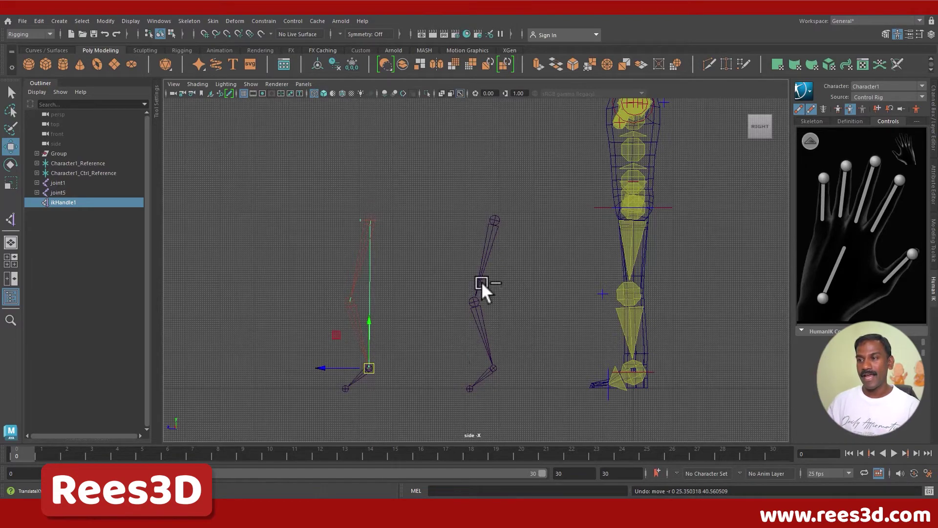
# Step: Reselect the IK handle at the original chain's ankle, try raising the foot again, and restore the pose
pyautogui.click(360, 234)
pyautogui.click(330, 225)
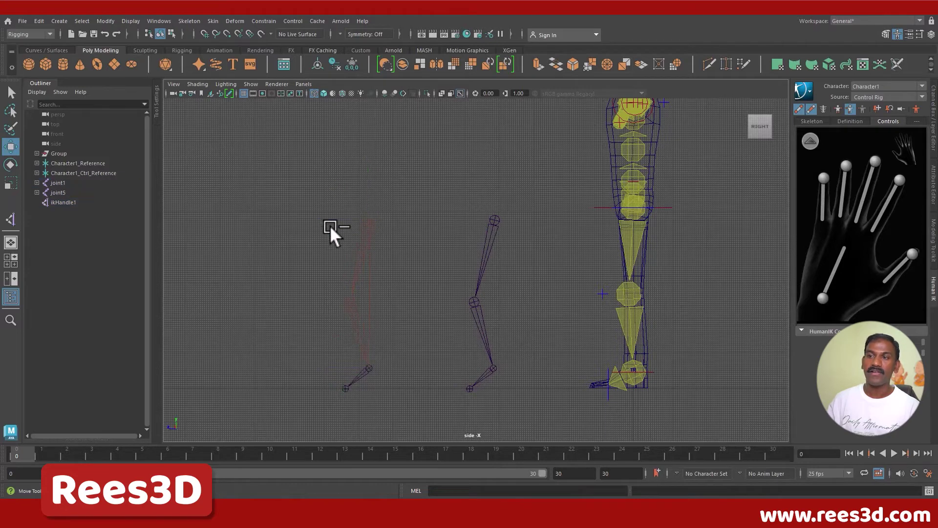
pyautogui.click(370, 366)
pyautogui.moveTo(369, 366); pyautogui.dragTo(343, 322)
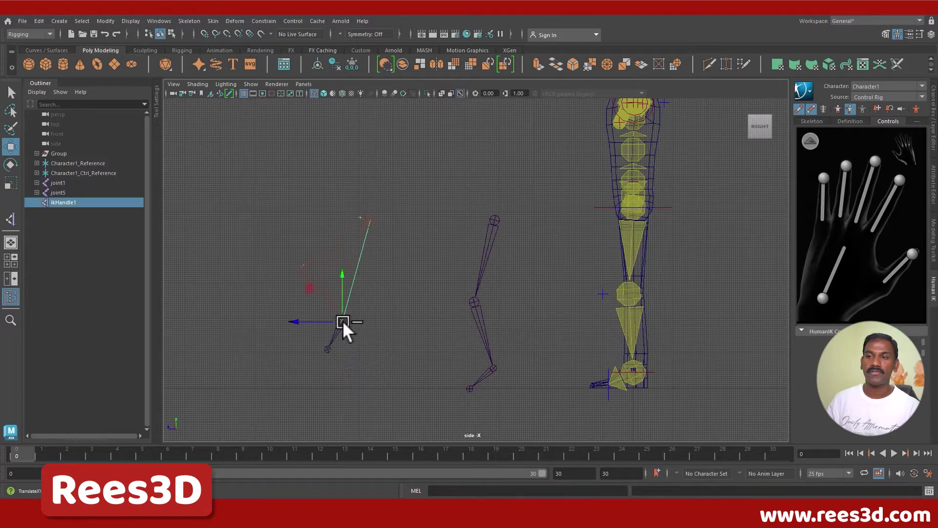
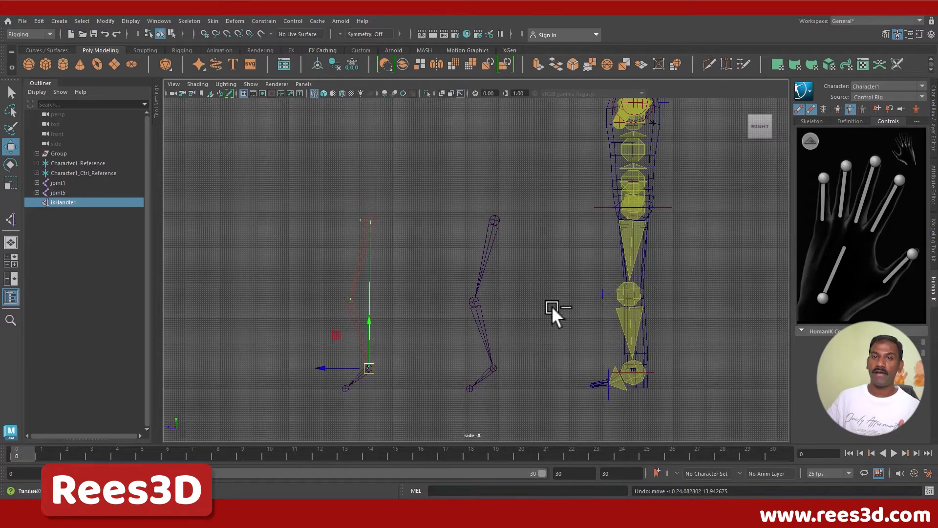
pyautogui.click(552, 315)
# Step: Switch to the full-size perspective view and frame the character's upper body and left arm from the front
pyautogui.press('space')
pyautogui.press('space')
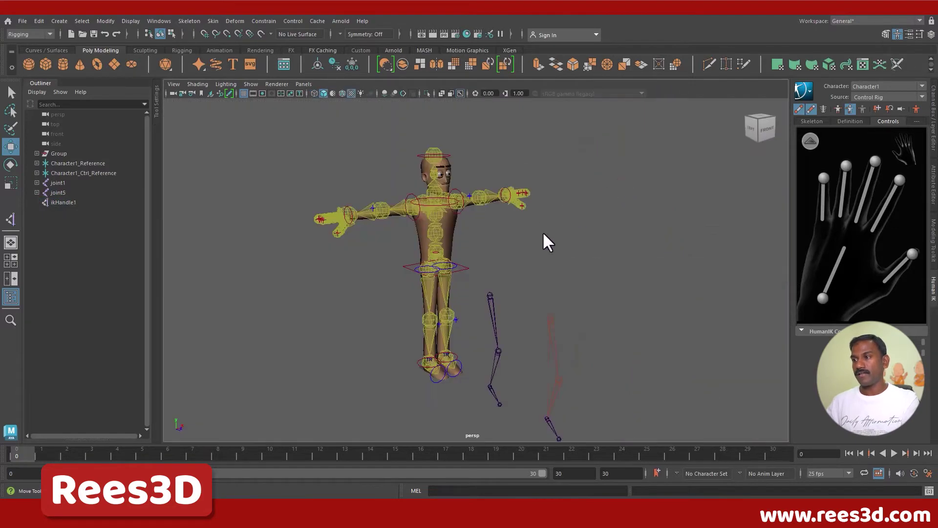
pyautogui.keyDown('alt'); pyautogui.moveTo(455, 247); pyautogui.dragTo(541, 239, button='right'); pyautogui.keyUp('alt')
pyautogui.keyDown('alt'); pyautogui.moveTo(541, 239); pyautogui.dragTo(562, 257, button='middle'); pyautogui.keyUp('alt')
pyautogui.keyDown('alt'); pyautogui.moveTo(491, 273); pyautogui.dragTo(508, 233); pyautogui.keyUp('alt')
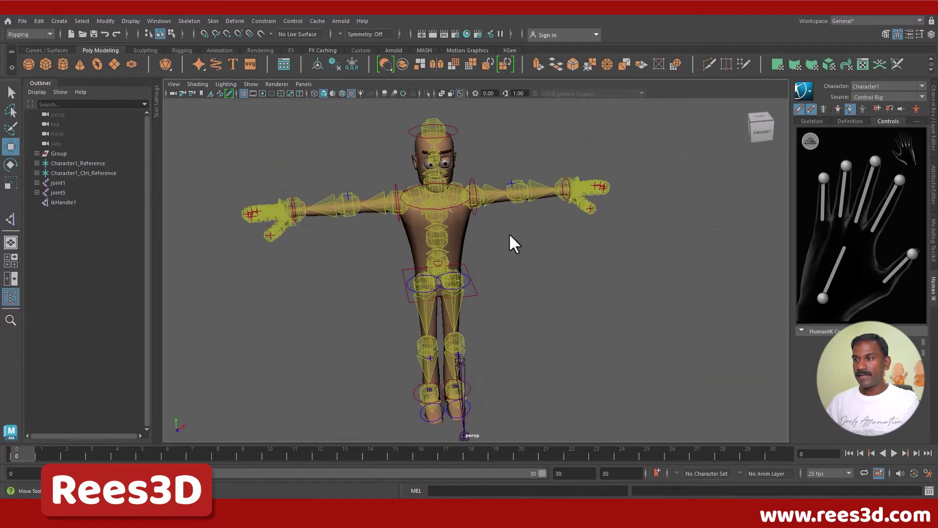
pyautogui.keyDown('alt'); pyautogui.moveTo(509, 233); pyautogui.dragTo(570, 283, button='right'); pyautogui.keyUp('alt')
pyautogui.keyDown('alt'); pyautogui.moveTo(575, 295); pyautogui.dragTo(583, 227); pyautogui.keyUp('alt')
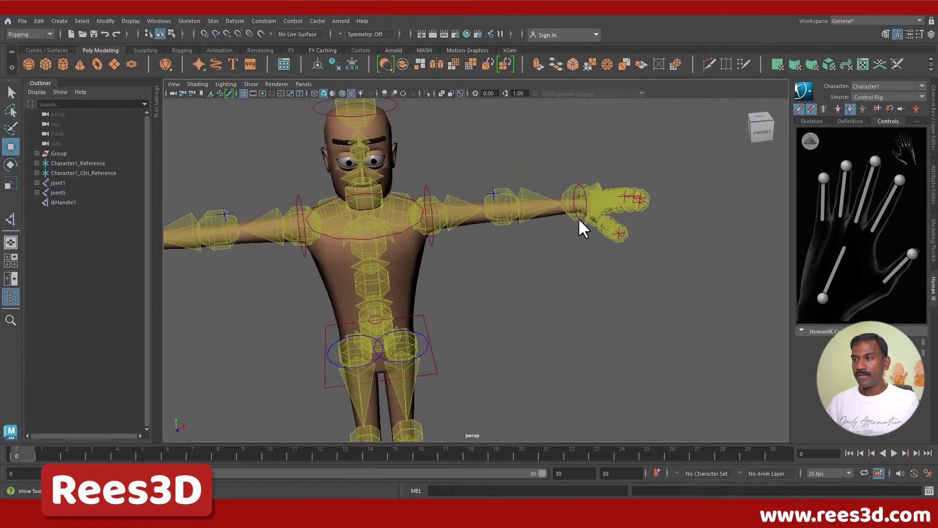
# Step: Try moving the character's left wrist control to pose the arm with IK, then undo it
pyautogui.click(585, 189)
pyautogui.keyDown('alt'); pyautogui.moveTo(583, 195); pyautogui.dragTo(541, 248); pyautogui.keyUp('alt')
pyautogui.hotkey('ctrl', 'z')
# Step: Try rotating the character's left elbow control with FK, viewed from above, then undo it
pyautogui.keyDown('alt'); pyautogui.moveTo(535, 280); pyautogui.dragTo(477, 299); pyautogui.keyUp('alt')
pyautogui.click(509, 204)
pyautogui.press('e')
pyautogui.hotkey('ctrl', 'z')
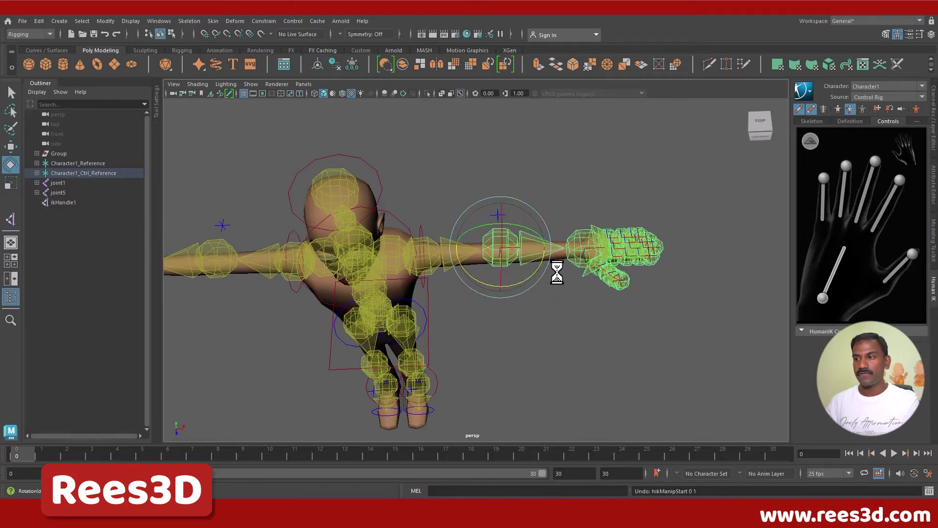
# Step: Try rotating the character's left shoulder control to swing the whole arm forward, then undo the rotation
pyautogui.click(428, 252)
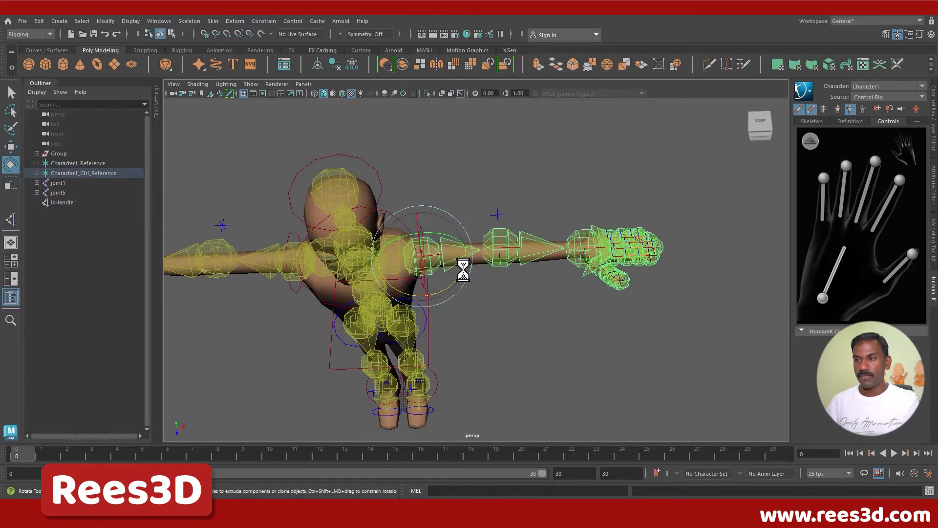
pyautogui.moveTo(463, 269); pyautogui.dragTo(441, 302)
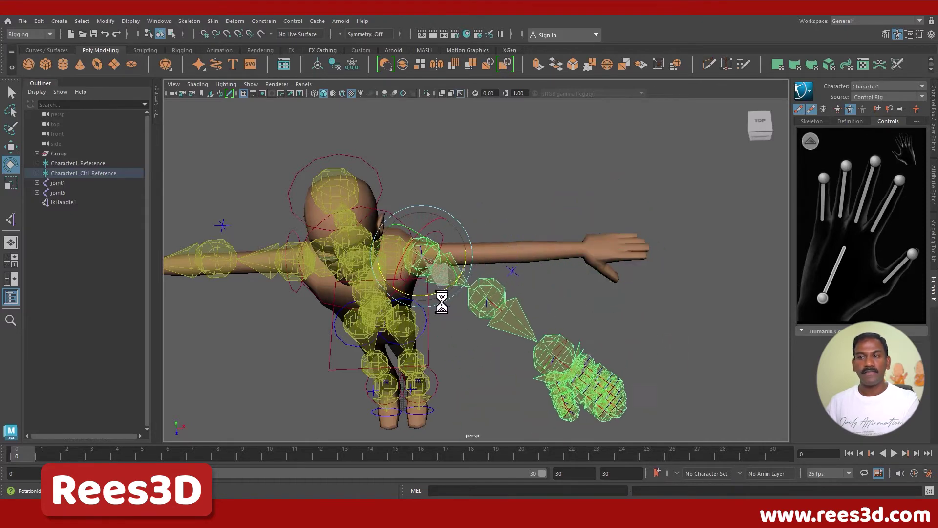
pyautogui.hotkey('ctrl', 'z')
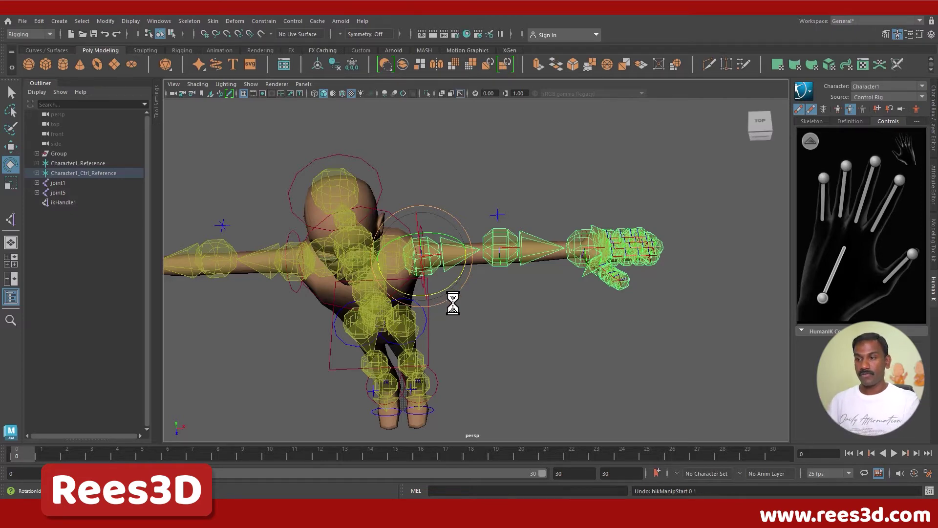
# Step: Try moving the character's main hips control down to bend the legs, then undo the move
pyautogui.scroll(-3, 444, 312)
pyautogui.keyDown('alt'); pyautogui.moveTo(444, 313); pyautogui.dragTo(472, 296); pyautogui.keyUp('alt')
pyautogui.keyDown('alt'); pyautogui.moveTo(472, 322); pyautogui.dragTo(513, 279, button='middle'); pyautogui.keyUp('alt')
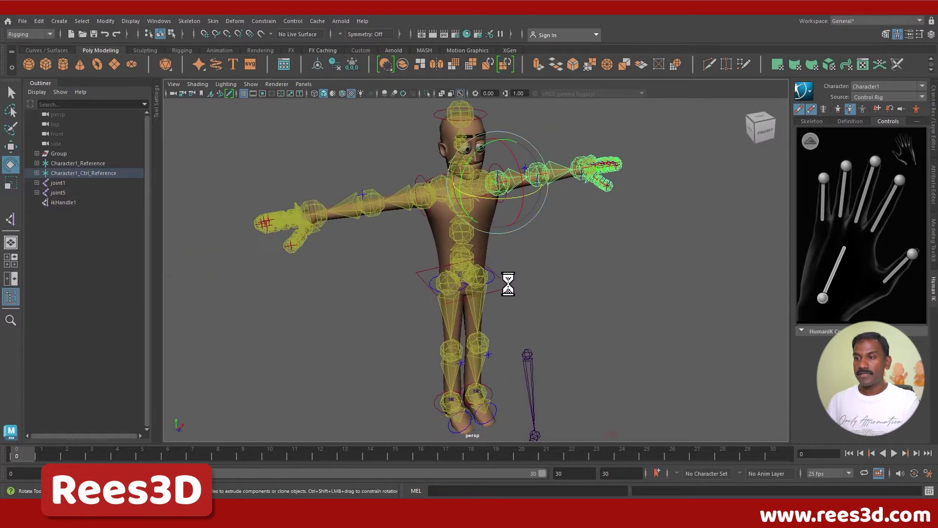
pyautogui.click(508, 284)
pyautogui.press('w')
pyautogui.moveTo(460, 280); pyautogui.dragTo(483, 301)
pyautogui.hotkey('ctrl', 'z')
# Step: Try rotating the character's right hip control with FK to swing the leg
pyautogui.keyDown('alt'); pyautogui.moveTo(502, 343); pyautogui.dragTo(526, 258, button='middle'); pyautogui.keyUp('alt')
pyautogui.keyDown('alt'); pyautogui.moveTo(443, 255); pyautogui.dragTo(498, 253); pyautogui.keyUp('alt')
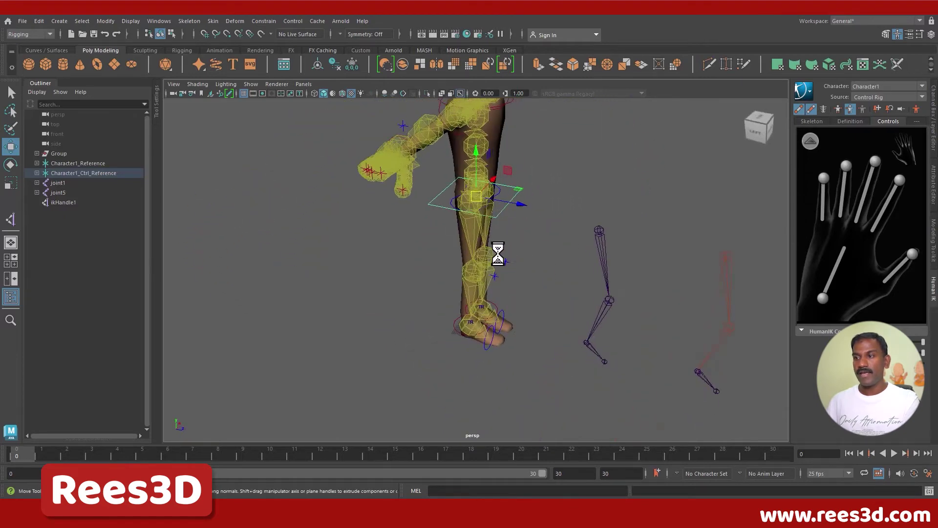
pyautogui.keyDown('alt'); pyautogui.moveTo(498, 253); pyautogui.dragTo(537, 258, button='right'); pyautogui.keyUp('alt')
pyautogui.keyDown('alt'); pyautogui.moveTo(537, 258); pyautogui.dragTo(548, 299, button='middle'); pyautogui.keyUp('alt')
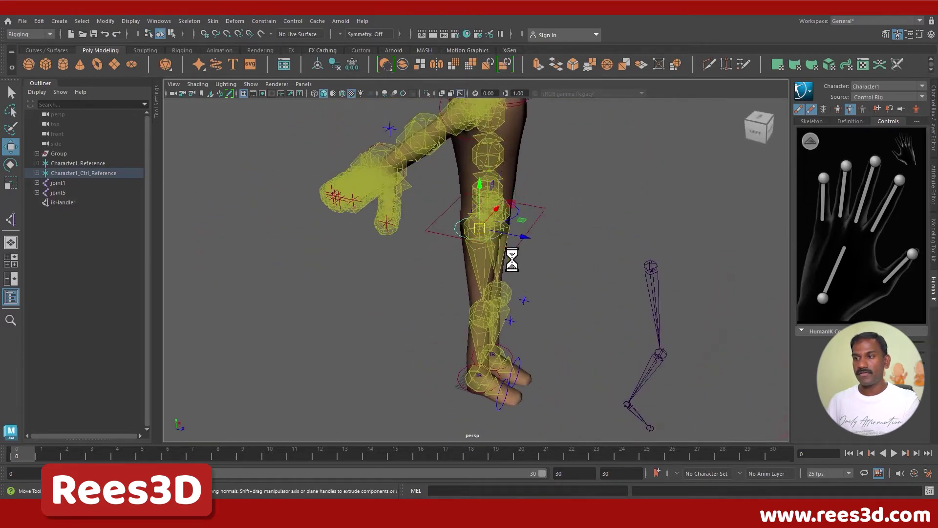
pyautogui.press('e')
pyautogui.moveTo(495, 189); pyautogui.dragTo(503, 238)
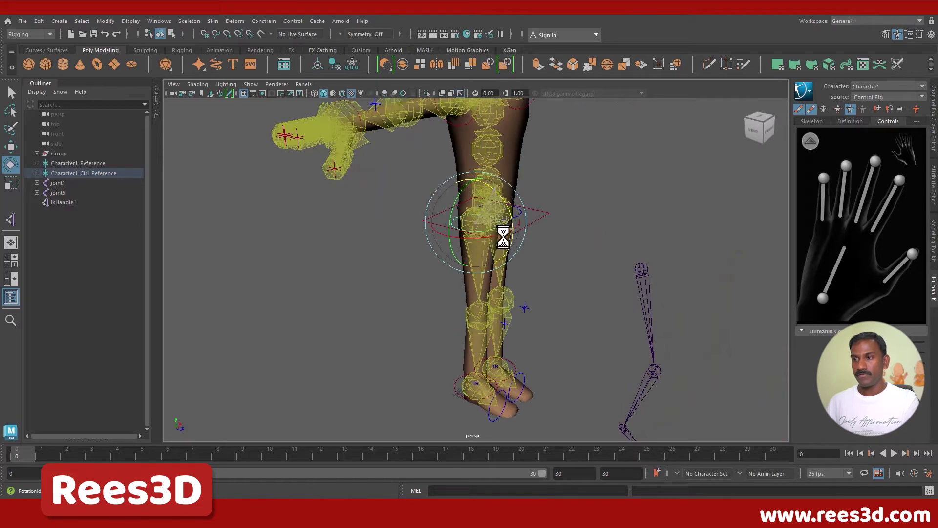
pyautogui.keyDown('alt'); pyautogui.moveTo(516, 244); pyautogui.dragTo(531, 316, button='middle'); pyautogui.keyUp('alt')
pyautogui.keyDown('alt'); pyautogui.moveTo(530, 315); pyautogui.dragTo(523, 295); pyautogui.keyUp('alt')
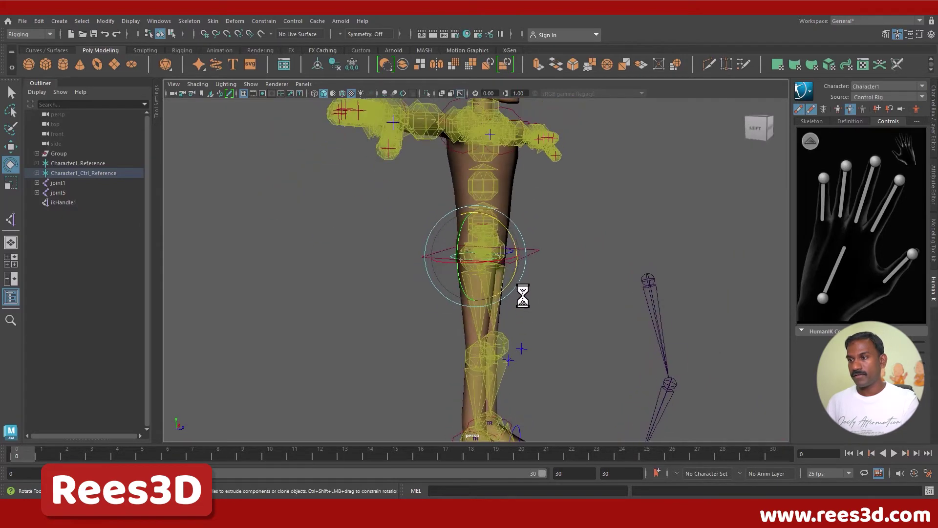
pyautogui.moveTo(499, 220); pyautogui.dragTo(494, 300)
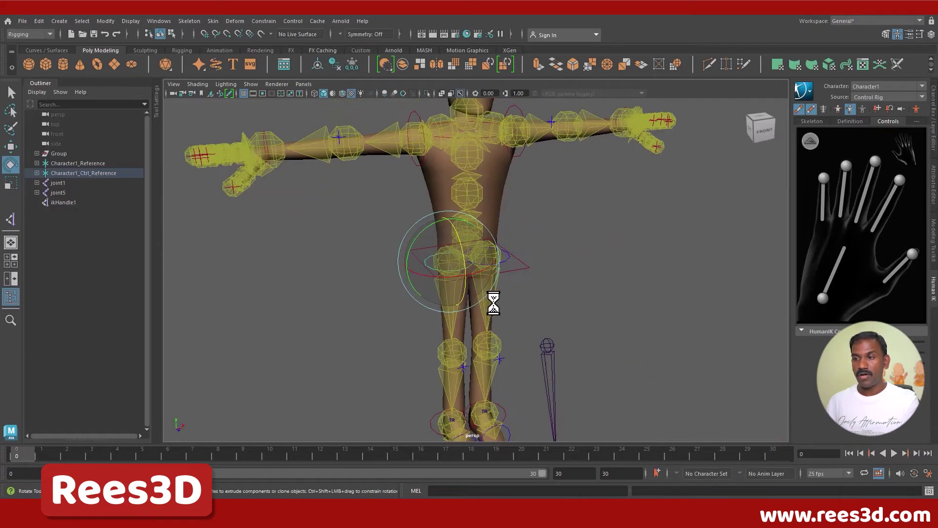
# Step: Try moving the character's left ankle control back and up with IK and rotating the foot, then undo both changes
pyautogui.keyDown('alt'); pyautogui.moveTo(494, 299); pyautogui.dragTo(513, 220, button='middle'); pyautogui.keyUp('alt')
pyautogui.keyDown('alt'); pyautogui.moveTo(513, 220); pyautogui.dragTo(439, 224); pyautogui.keyUp('alt')
pyautogui.keyDown('alt'); pyautogui.moveTo(534, 185); pyautogui.dragTo(557, 320); pyautogui.keyUp('alt')
pyautogui.press('w')
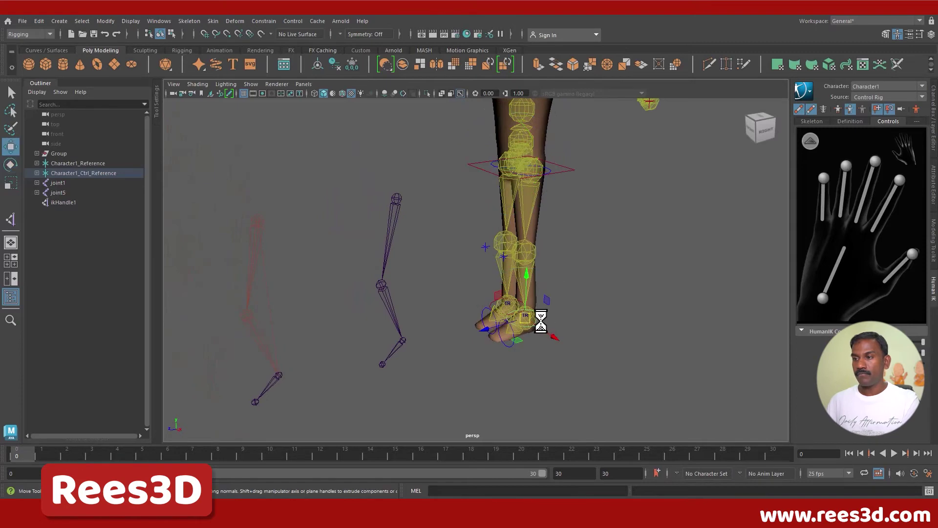
pyautogui.keyDown('alt'); pyautogui.moveTo(566, 254); pyautogui.dragTo(546, 292); pyautogui.keyUp('alt')
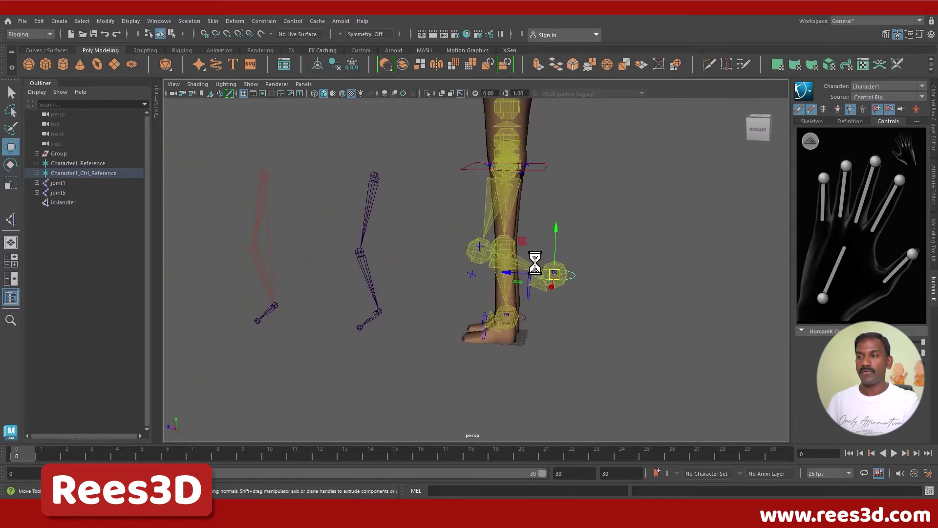
pyautogui.press('e')
pyautogui.moveTo(535, 238); pyautogui.dragTo(547, 232)
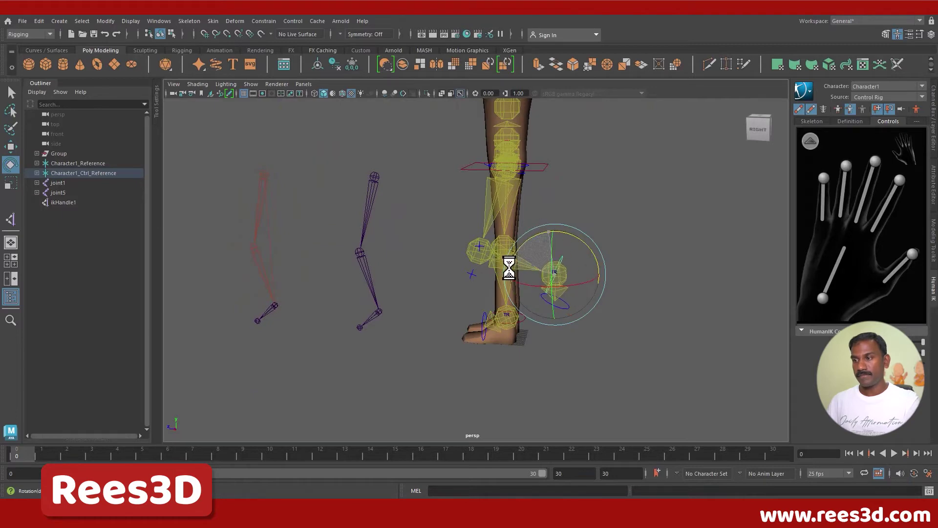
pyautogui.keyDown('alt'); pyautogui.moveTo(515, 286); pyautogui.dragTo(484, 272); pyautogui.keyUp('alt')
pyautogui.press('w')
pyautogui.hotkey('ctrl', 'z')
# Step: Try moving the character's chest control from side to side in front view to bend the upper body, then undo the moves
pyautogui.click(529, 229)
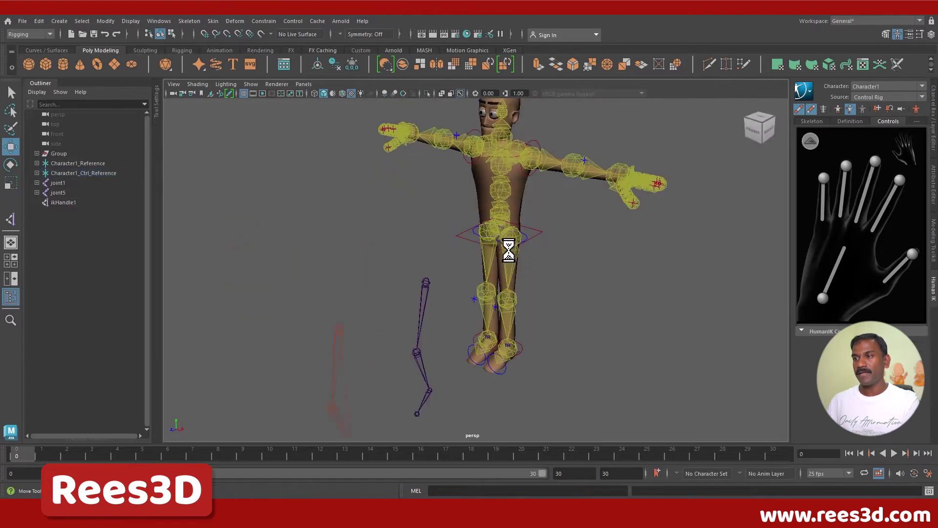
pyautogui.click(501, 188)
pyautogui.keyDown('alt'); pyautogui.moveTo(501, 189); pyautogui.dragTo(536, 188); pyautogui.keyUp('alt')
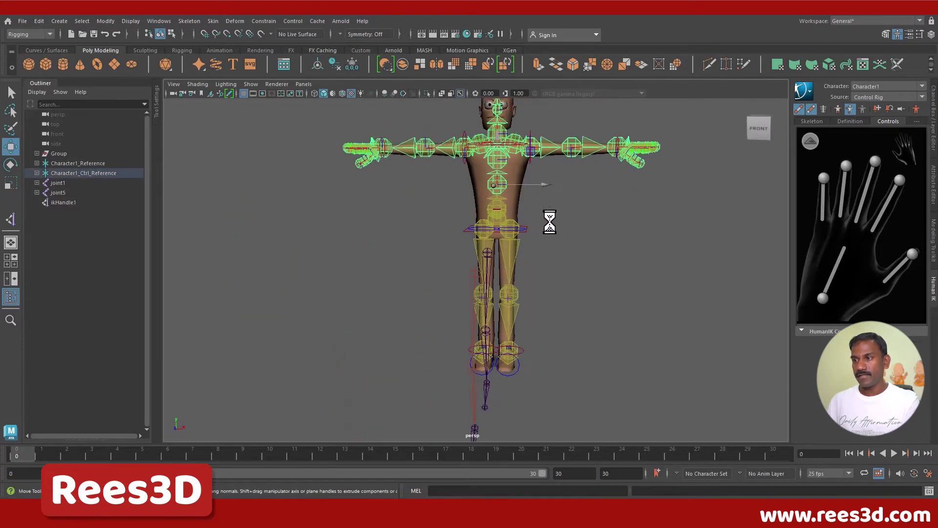
pyautogui.hotkey('ctrl', 'z')
pyautogui.hotkey('ctrl', 'z')
pyautogui.hotkey('ctrl', 'z')
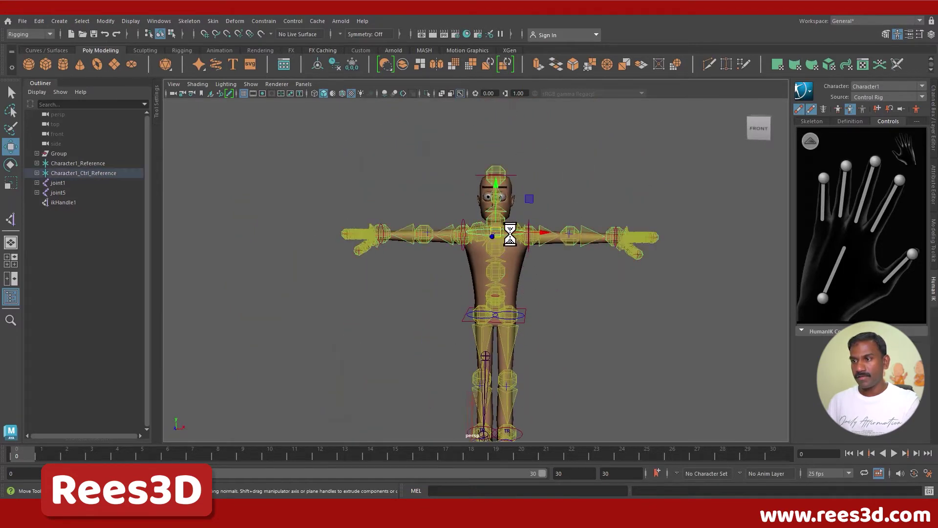
pyautogui.hotkey('ctrl', 'z')
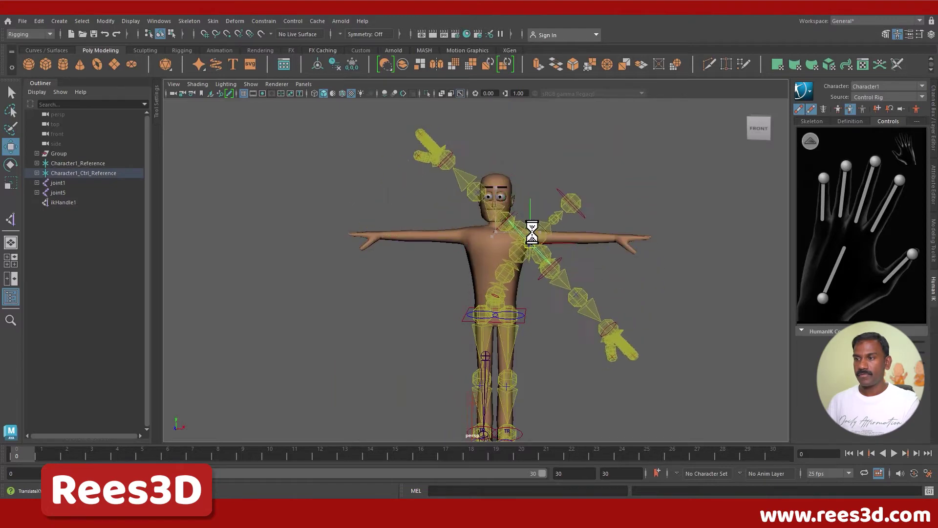
pyautogui.hotkey('ctrl', 'z')
pyautogui.hotkey('ctrl', 'z')
pyautogui.hotkey('ctrl', 'z')
pyautogui.hotkey('ctrl', 'z')
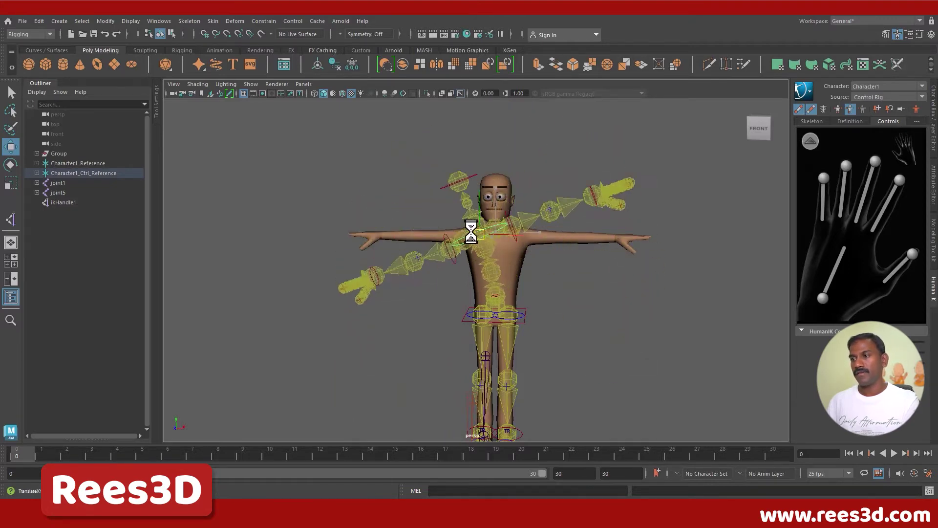
pyautogui.hotkey('ctrl', 'z')
pyautogui.hotkey('ctrl', 'z')
pyautogui.hotkey('ctrl', 'z')
pyautogui.hotkey('ctrl', 'z')
pyautogui.hotkey('ctrl', 'z')
pyautogui.hotkey('ctrl', 'z')
pyautogui.hotkey('ctrl', 'z')
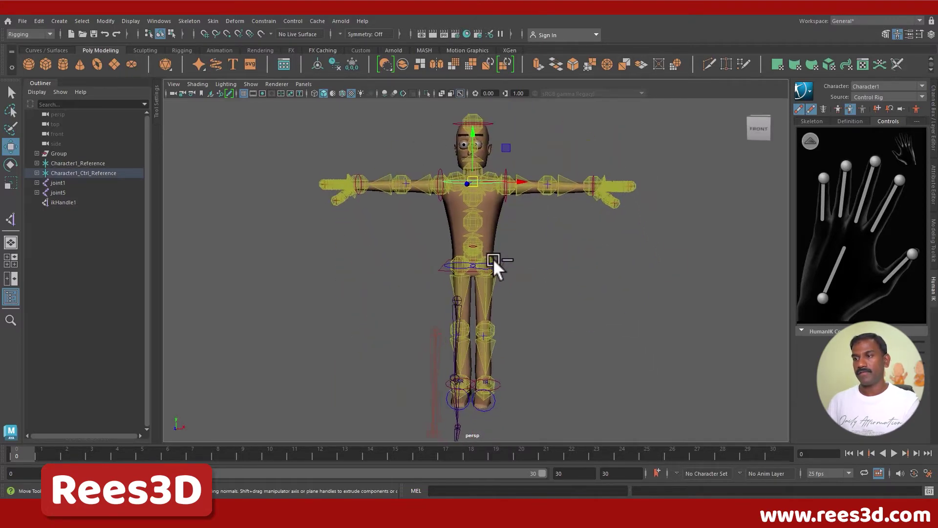
# Step: Try moving the chest control along the character's front-to-back axis in side view, then undo the move
pyautogui.hotkey('ctrl', 'z')
pyautogui.hotkey('ctrl', 'z')
pyautogui.hotkey('ctrl', 'z')
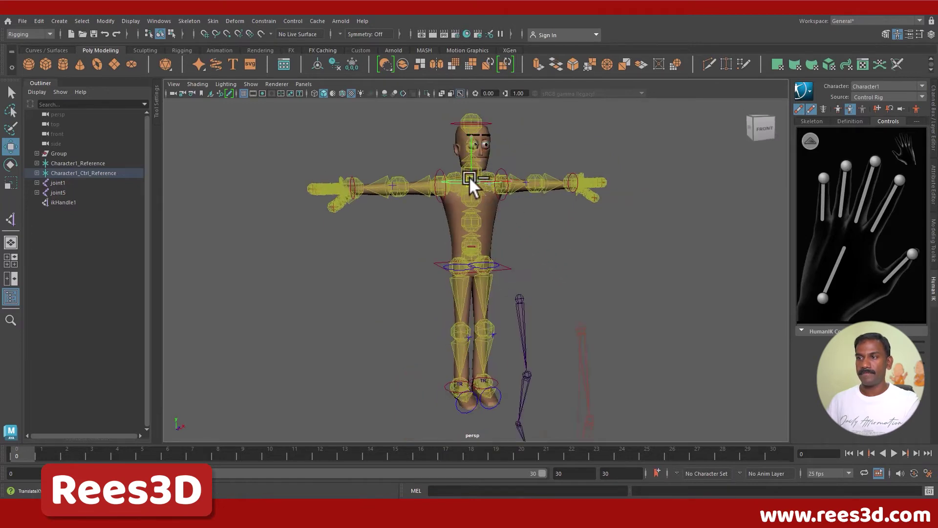
pyautogui.hotkey('ctrl', 'z')
pyautogui.hotkey('ctrl', 'z')
pyautogui.hotkey('ctrl', 'z')
pyautogui.hotkey('ctrl', 'z')
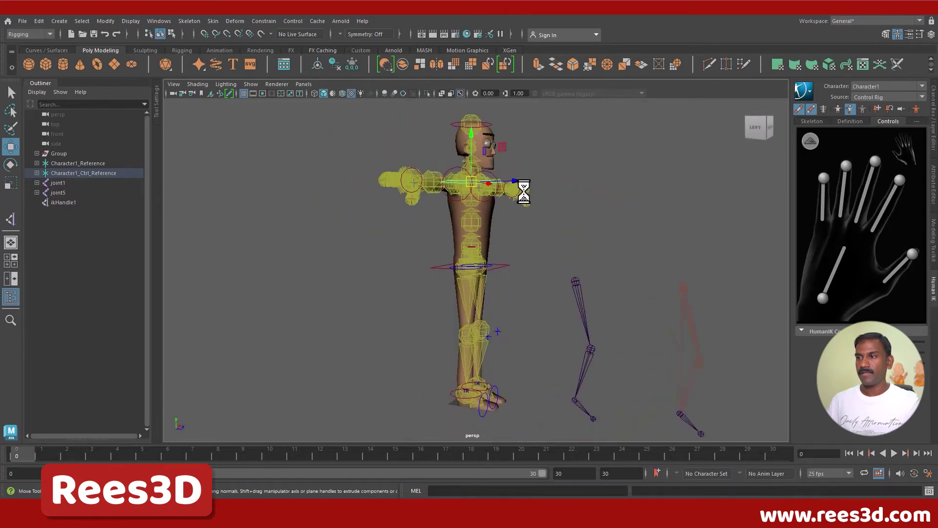
pyautogui.hotkey('ctrl', 'z')
pyautogui.hotkey('ctrl', 'z')
pyautogui.hotkey('ctrl', 'z')
pyautogui.hotkey('ctrl', 'z')
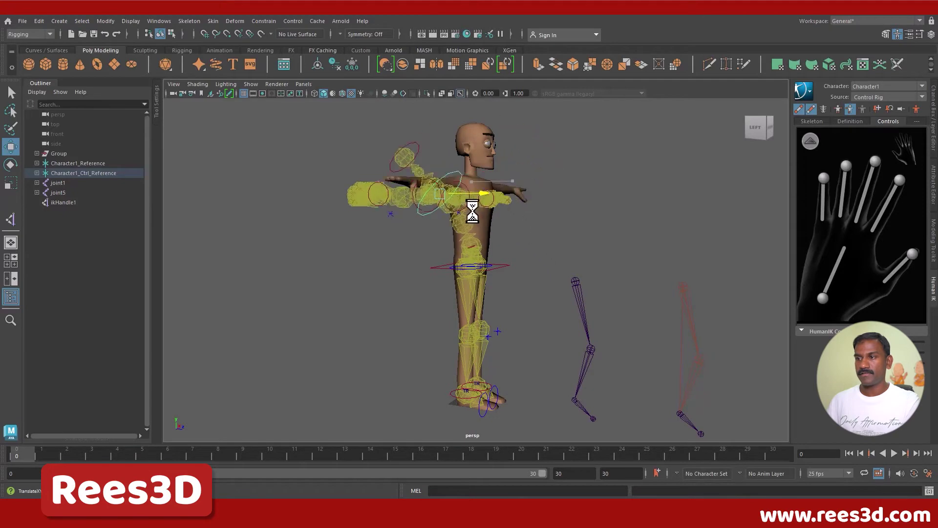
pyautogui.hotkey('ctrl', 'z')
pyautogui.hotkey('ctrl', 'z')
pyautogui.hotkey('ctrl', 'z')
pyautogui.hotkey('ctrl', 'z')
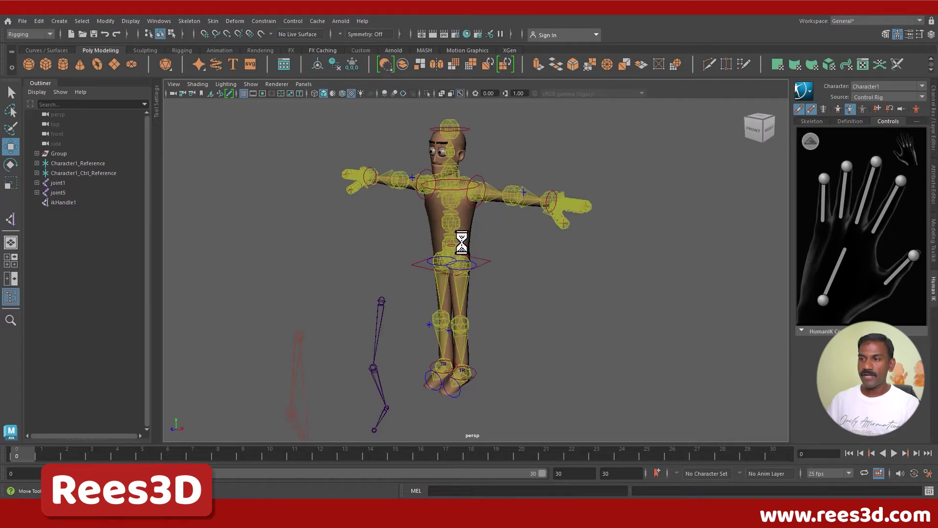
# Step: Delete the example joint chains joint1 and joint5 together with ikHandle1
pyautogui.keyDown('alt'); pyautogui.moveTo(494, 297); pyautogui.dragTo(547, 278); pyautogui.keyUp('alt')
pyautogui.keyDown('alt'); pyautogui.moveTo(547, 278); pyautogui.dragTo(569, 260, button='right'); pyautogui.keyUp('alt')
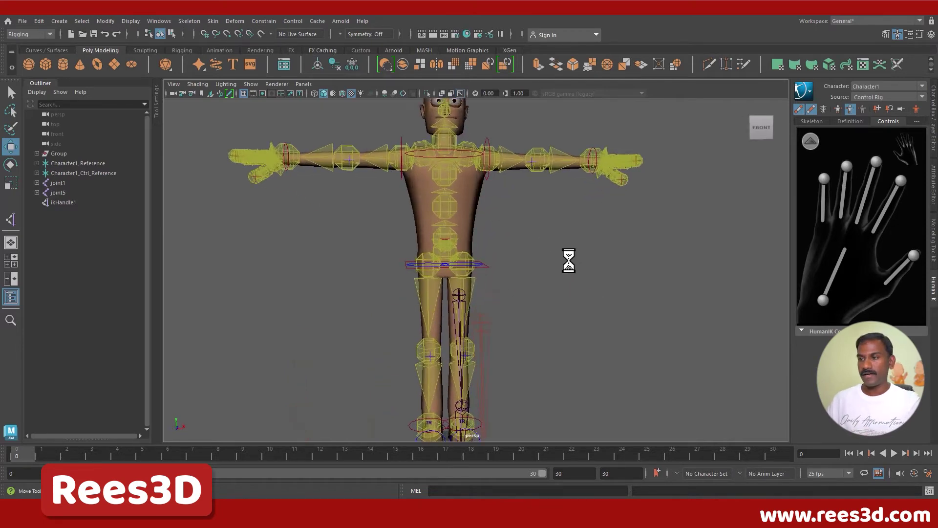
pyautogui.keyDown('alt'); pyautogui.moveTo(569, 260); pyautogui.dragTo(579, 233, button='middle'); pyautogui.keyUp('alt')
pyautogui.keyDown('alt'); pyautogui.moveTo(578, 233); pyautogui.dragTo(483, 251); pyautogui.keyUp('alt')
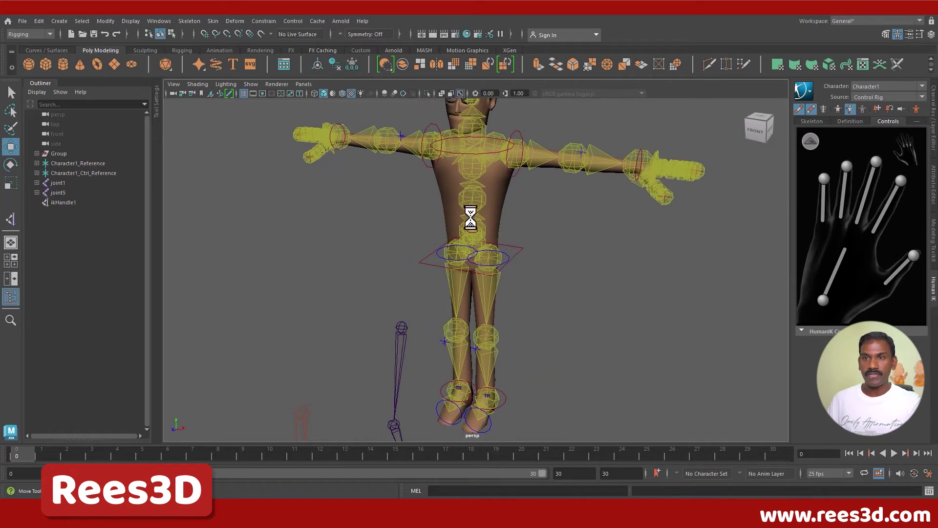
pyautogui.click(53, 184)
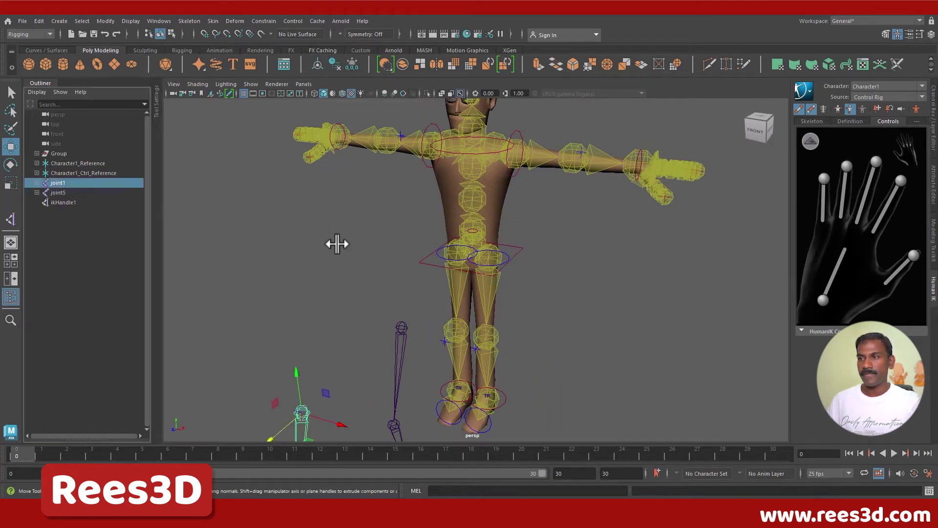
pyautogui.keyDown('alt'); pyautogui.moveTo(555, 315); pyautogui.dragTo(562, 267, button='middle'); pyautogui.keyUp('alt')
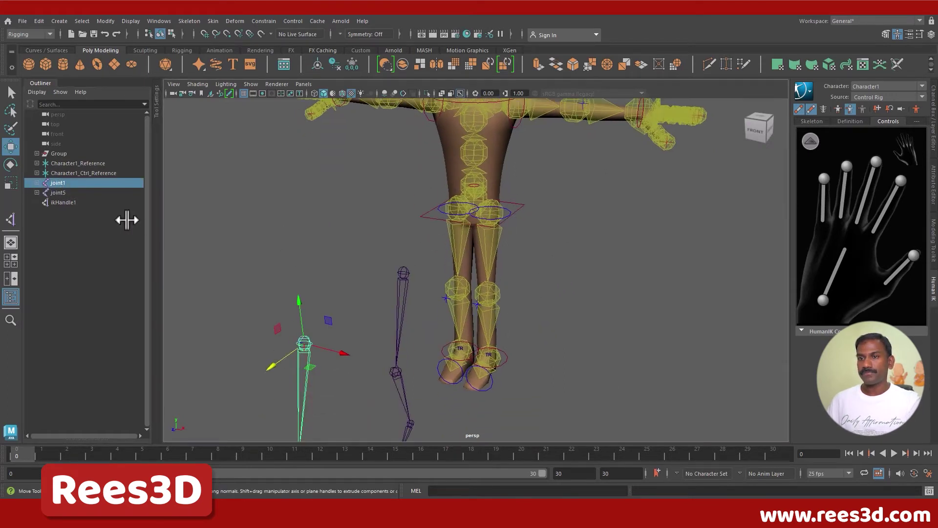
pyautogui.keyDown('shift'); pyautogui.click(58, 192); pyautogui.keyUp('shift')
pyautogui.press('Delete')
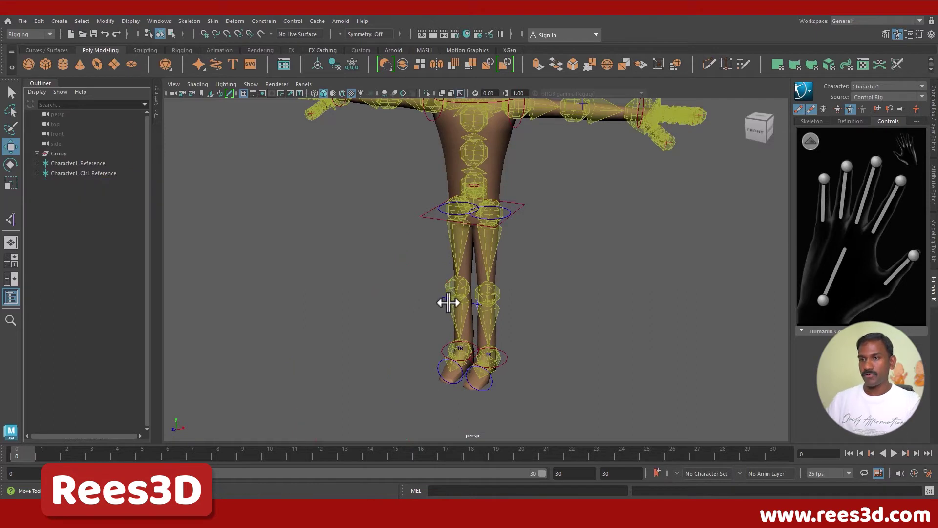
# Step: Show the character's skeleton together with its control rig and open its HumanIK definition
pyautogui.keyDown('alt'); pyautogui.moveTo(580, 302); pyautogui.dragTo(498, 251, button='right'); pyautogui.keyUp('alt')
pyautogui.keyDown('alt'); pyautogui.moveTo(498, 251); pyautogui.dragTo(518, 263); pyautogui.keyUp('alt')
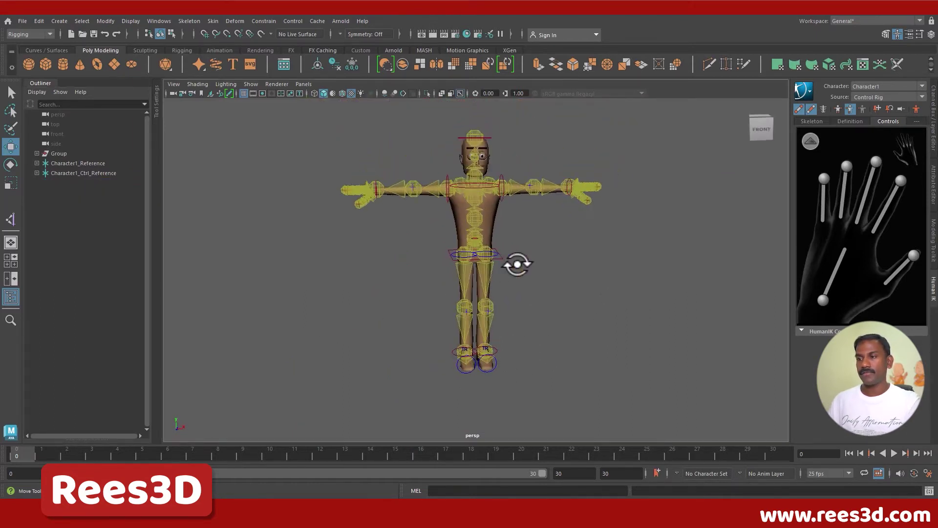
pyautogui.keyDown('alt'); pyautogui.moveTo(518, 263); pyautogui.dragTo(550, 274, button='right'); pyautogui.keyUp('alt')
pyautogui.keyDown('alt'); pyautogui.moveTo(551, 274); pyautogui.dragTo(551, 290, button='middle'); pyautogui.keyUp('alt')
pyautogui.keyDown('alt'); pyautogui.moveTo(551, 291); pyautogui.dragTo(473, 268); pyautogui.keyUp('alt')
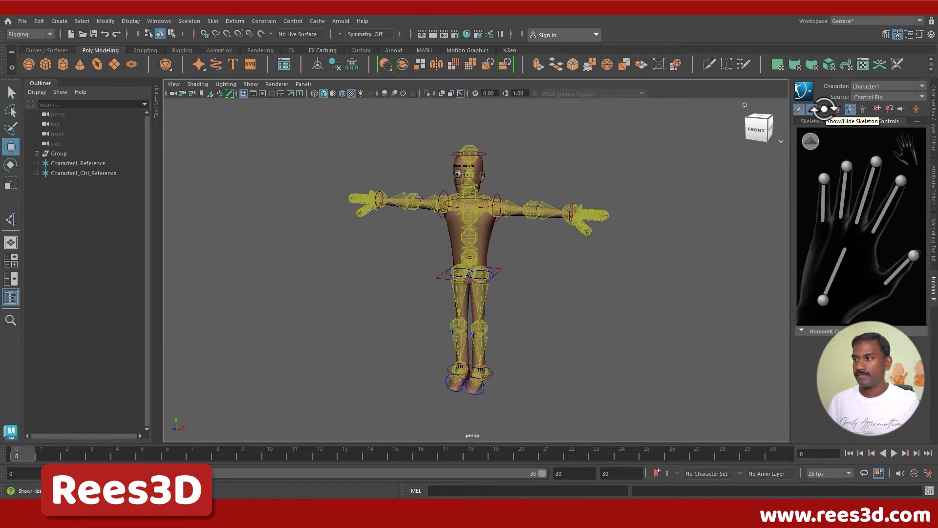
pyautogui.click(825, 109)
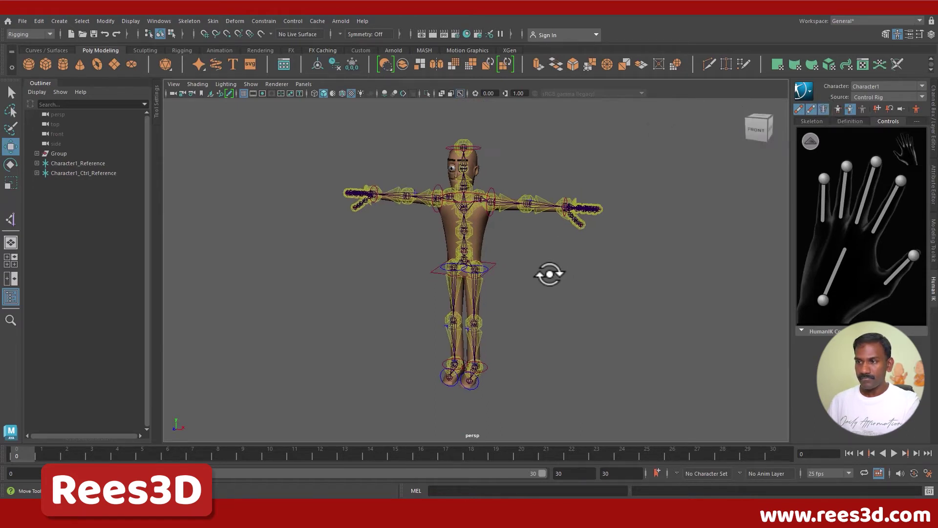
pyautogui.keyDown('alt'); pyautogui.moveTo(548, 273); pyautogui.dragTo(566, 283, button='right'); pyautogui.keyUp('alt')
pyautogui.keyDown('alt'); pyautogui.moveTo(565, 283); pyautogui.dragTo(524, 291); pyautogui.keyUp('alt')
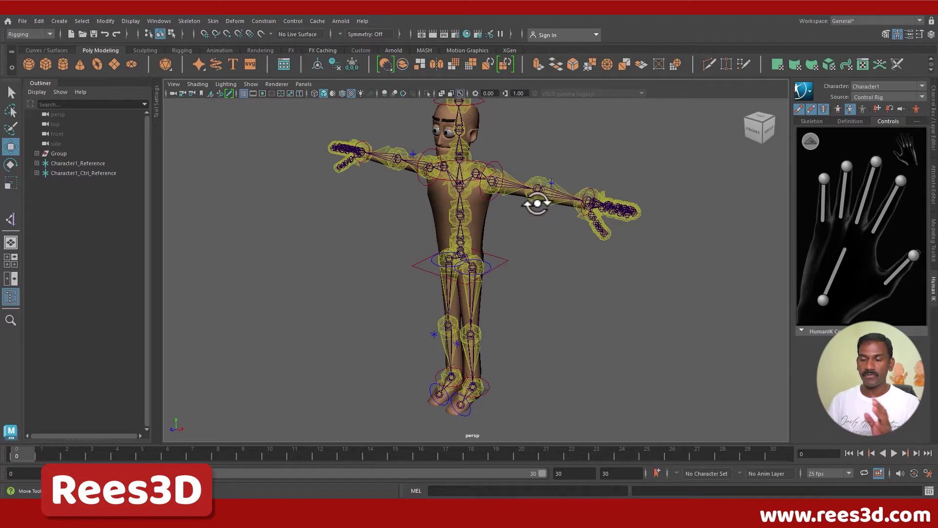
pyautogui.moveTo(759, 142)
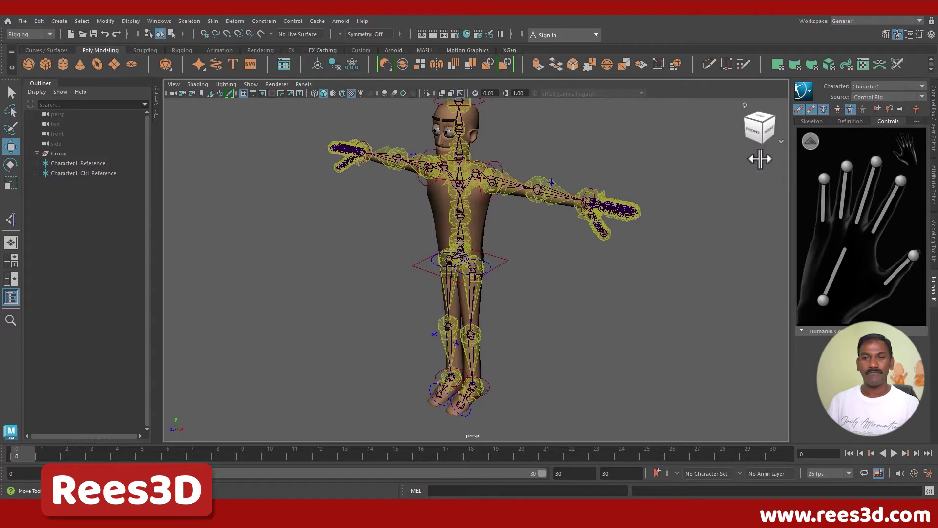
pyautogui.click(858, 122)
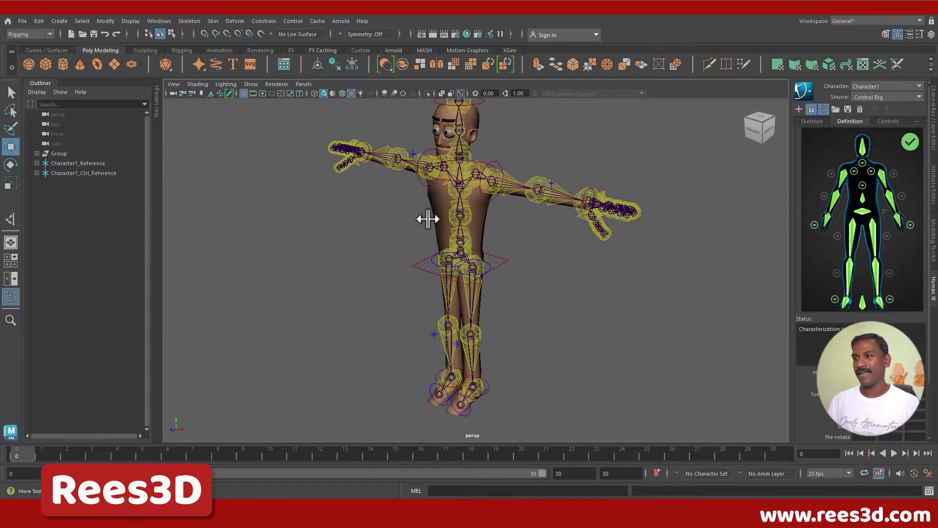
# Step: Try to select the root hip joint in the perspective view, then undo the accidental move of the hips control
pyautogui.keyDown('alt'); pyautogui.moveTo(499, 306); pyautogui.dragTo(508, 263); pyautogui.keyUp('alt')
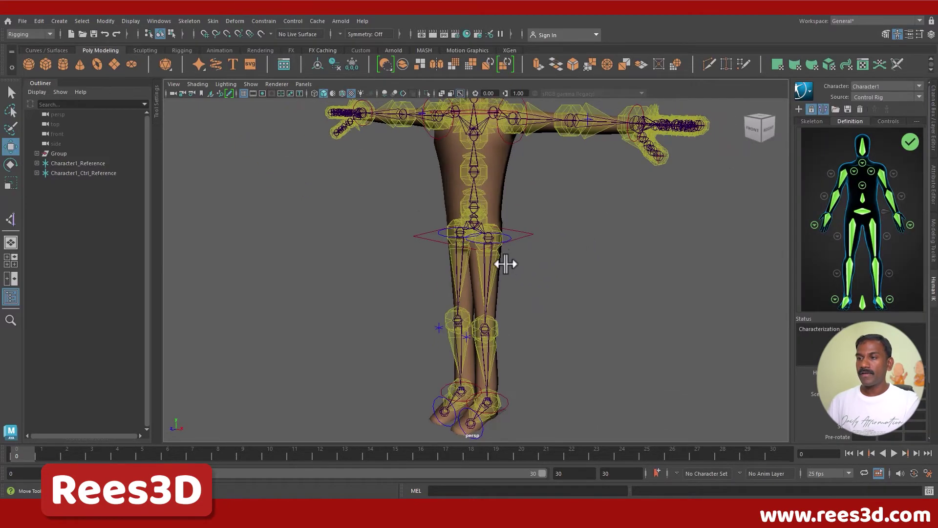
pyautogui.keyDown('alt'); pyautogui.moveTo(545, 250); pyautogui.dragTo(546, 263, button='right'); pyautogui.keyUp('alt')
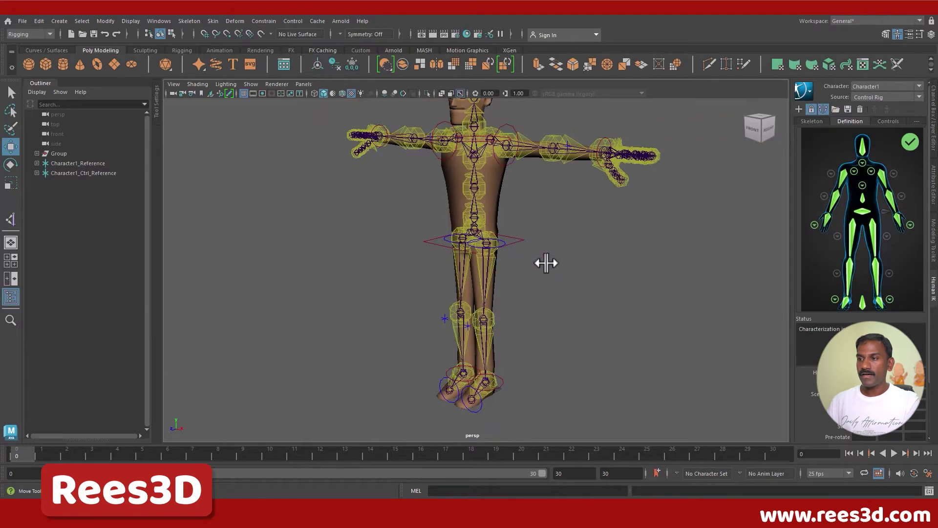
pyautogui.click(477, 228)
pyautogui.keyDown('alt'); pyautogui.moveTo(501, 244); pyautogui.dragTo(532, 245); pyautogui.keyUp('alt')
pyautogui.keyDown('alt'); pyautogui.moveTo(532, 245); pyautogui.dragTo(598, 240, button='right'); pyautogui.keyUp('alt')
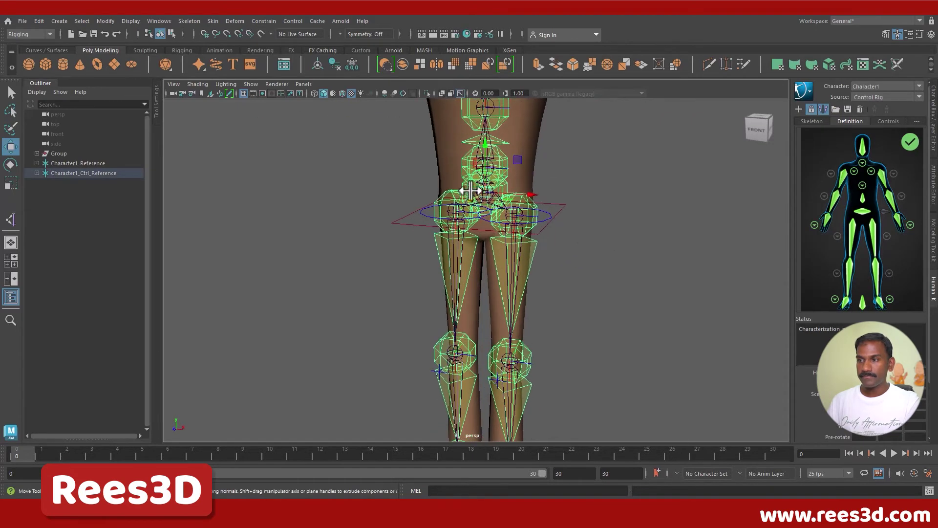
pyautogui.click(490, 181)
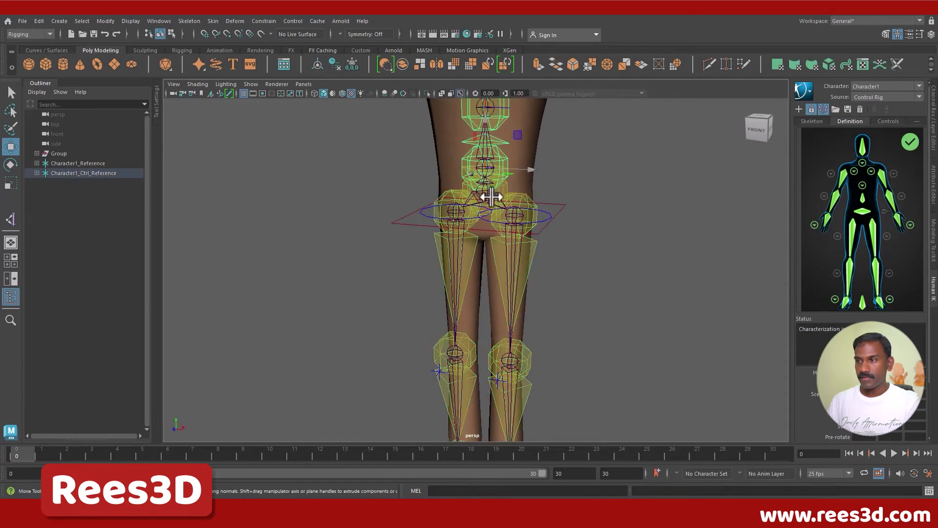
pyautogui.click(488, 197)
pyautogui.moveTo(486, 190); pyautogui.dragTo(490, 190)
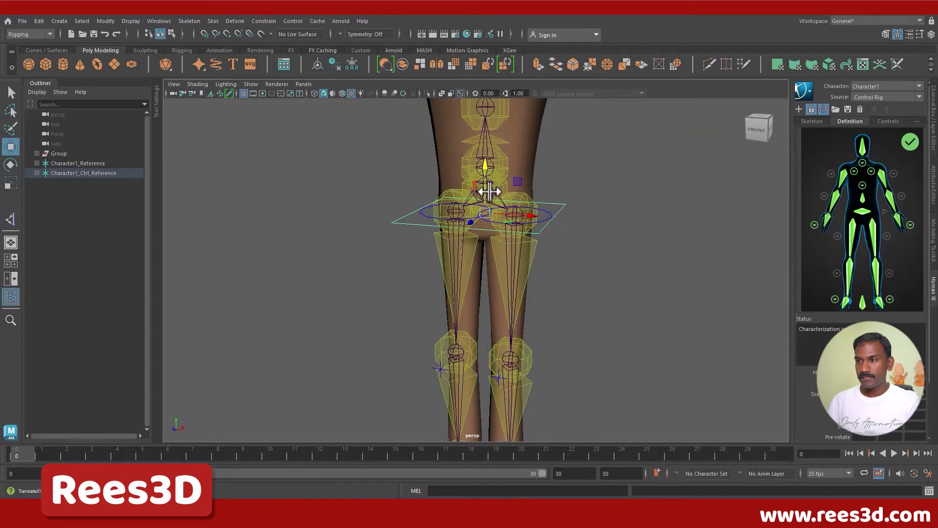
pyautogui.hotkey('ctrl', 'z')
# Step: Examine the overlapping joints and controls around the character's pelvis up close
pyautogui.click(496, 192)
pyautogui.scroll(6, 630, 218)
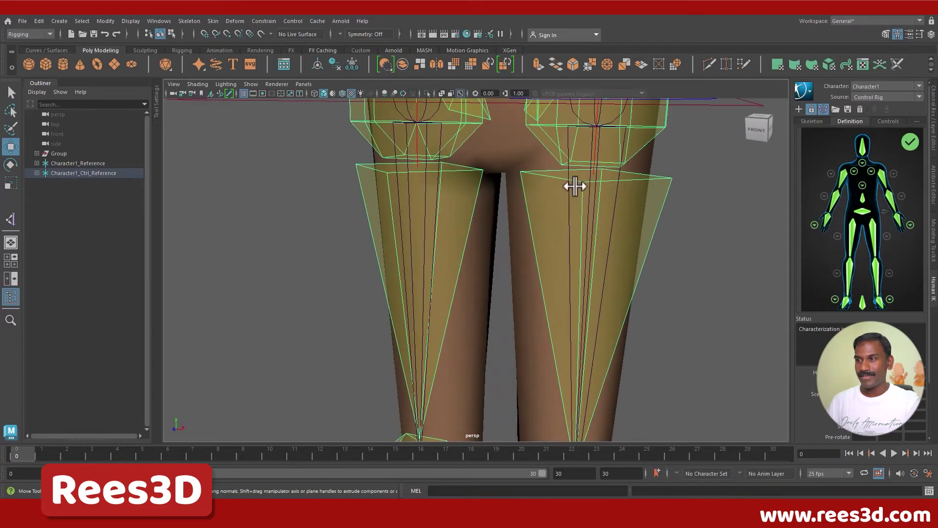
pyautogui.keyDown('alt'); pyautogui.moveTo(575, 186); pyautogui.dragTo(486, 315, button='middle'); pyautogui.keyUp('alt')
pyautogui.keyDown('alt'); pyautogui.moveTo(486, 314); pyautogui.dragTo(608, 303, button='right'); pyautogui.keyUp('alt')
pyautogui.keyDown('alt'); pyautogui.moveTo(607, 303); pyautogui.dragTo(557, 280); pyautogui.keyUp('alt')
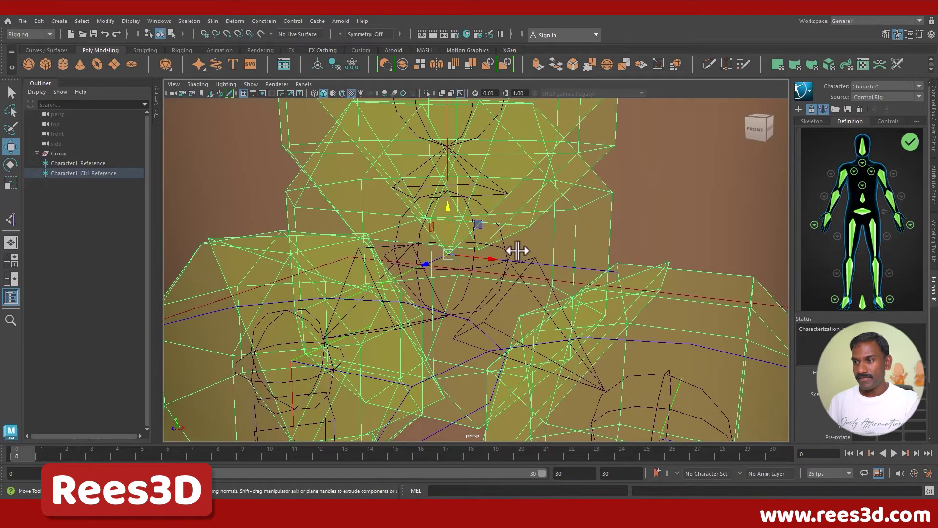
pyautogui.keyDown('alt'); pyautogui.moveTo(599, 251); pyautogui.dragTo(329, 250, button='right'); pyautogui.keyUp('alt')
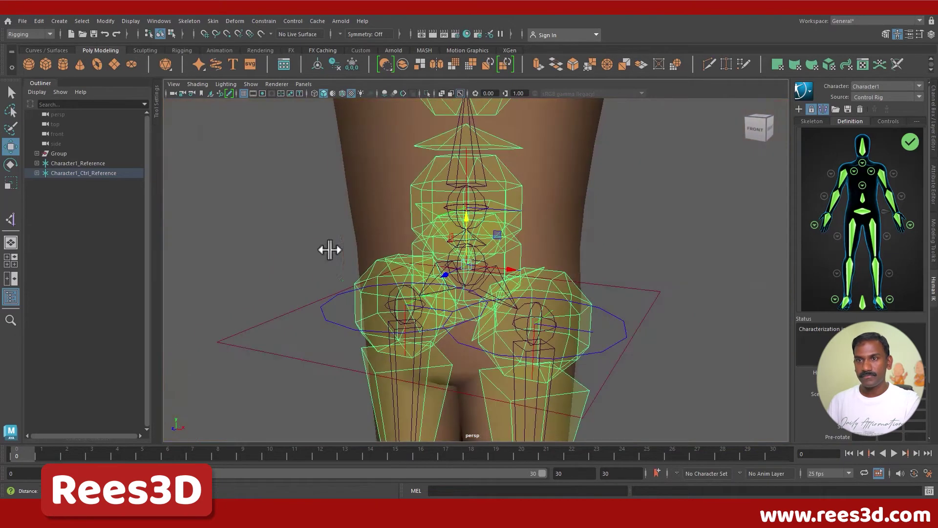
# Step: Select the skeleton's root joint Character1_Hips inside Character1_Reference
pyautogui.middleClick(40, 170)
pyautogui.click(38, 173)
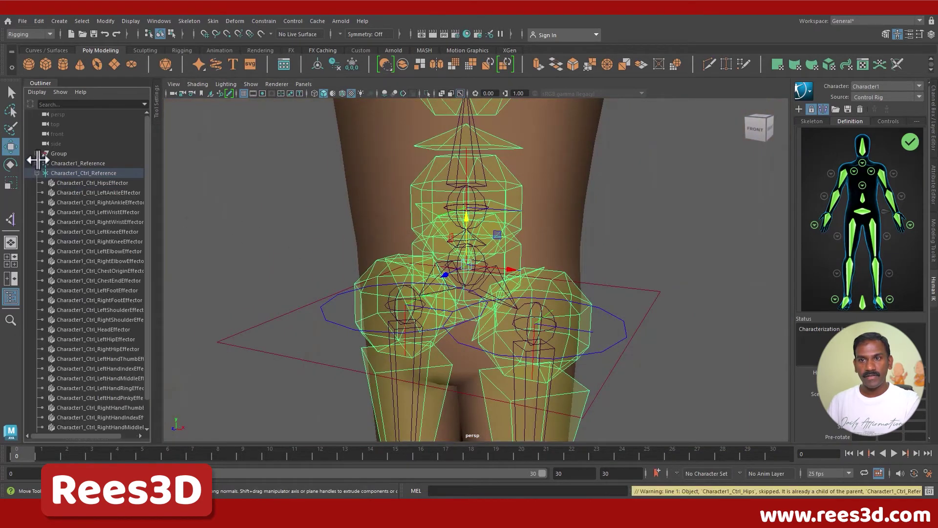
pyautogui.click(38, 163)
pyautogui.click(68, 173)
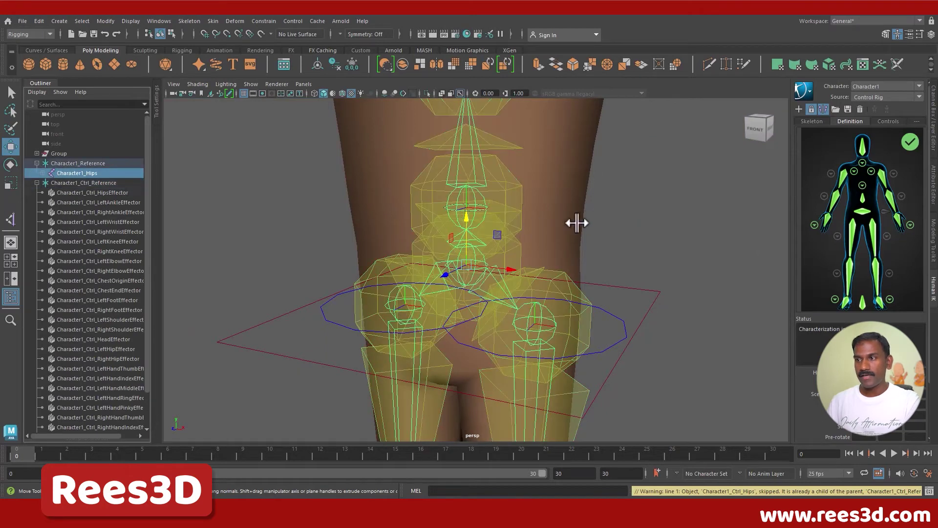
pyautogui.scroll(-8, 578, 223)
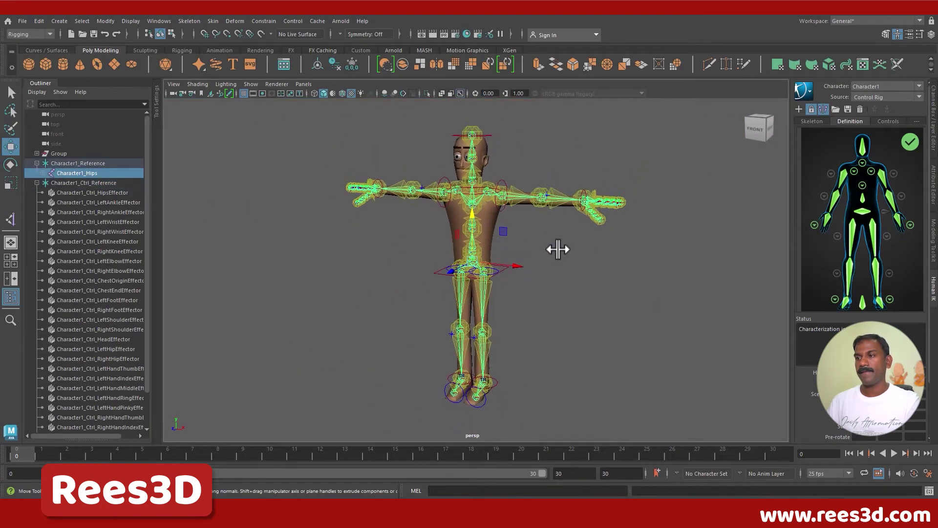
pyautogui.moveTo(558, 250)
pyautogui.keyDown('alt'); pyautogui.mouseDown()
pyautogui.moveTo(576, 256)
pyautogui.moveTo(552, 259)
pyautogui.mouseUp(); pyautogui.keyUp('alt')
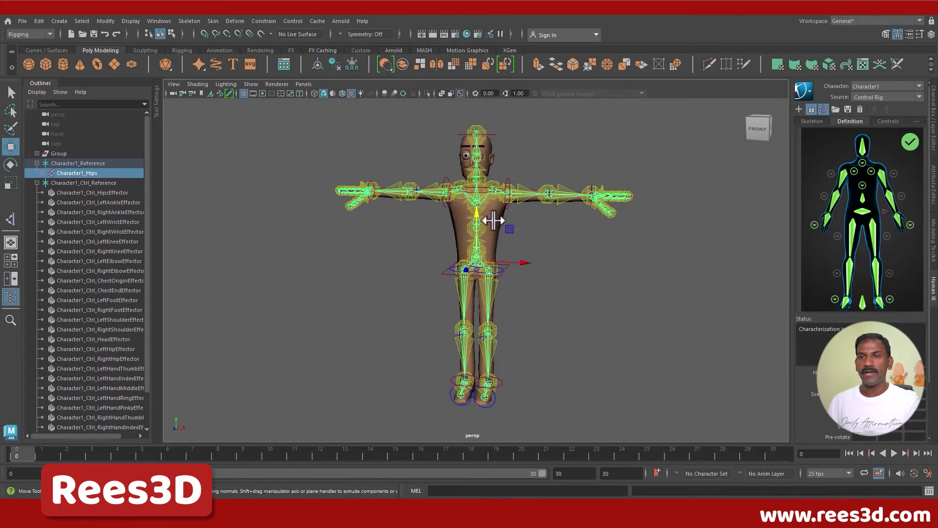
# Step: Expand the Group and Geometry hierarchies and add the Geometry group to the selected Character1_Hips joint
pyautogui.click(36, 154)
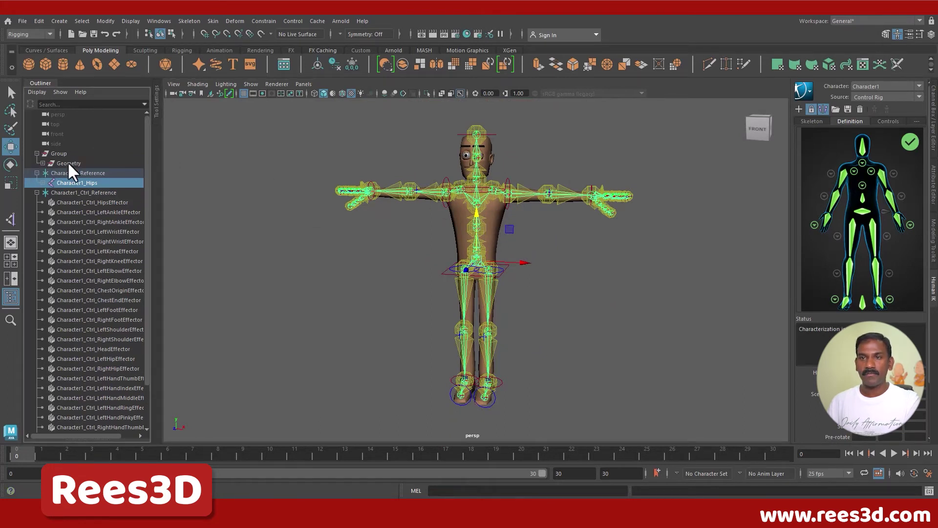
pyautogui.click(43, 163)
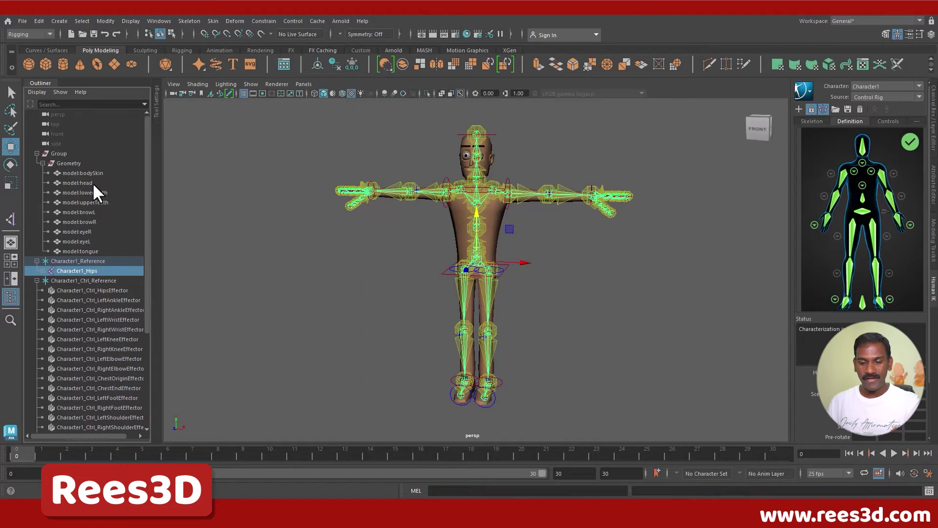
pyautogui.click(66, 164)
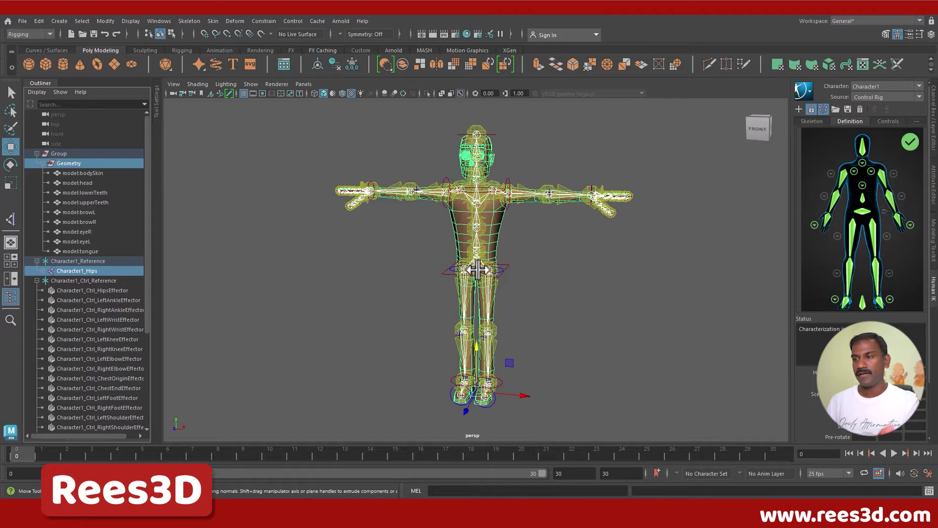
pyautogui.keyDown('alt'); pyautogui.moveTo(594, 320); pyautogui.dragTo(563, 293, button='right'); pyautogui.keyUp('alt')
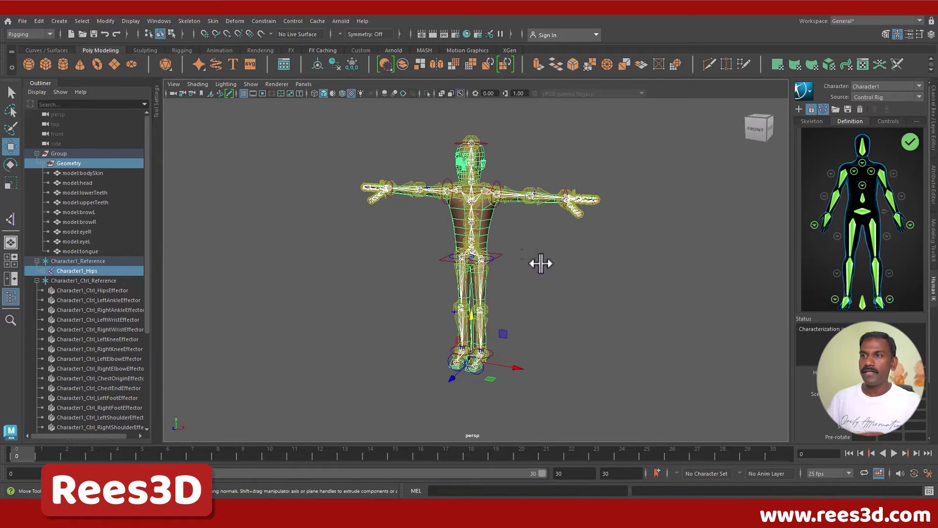
# Step: Open the Bind Skin options and reset them to their defaults, keeping the character in view beside the dialog
pyautogui.click(213, 20)
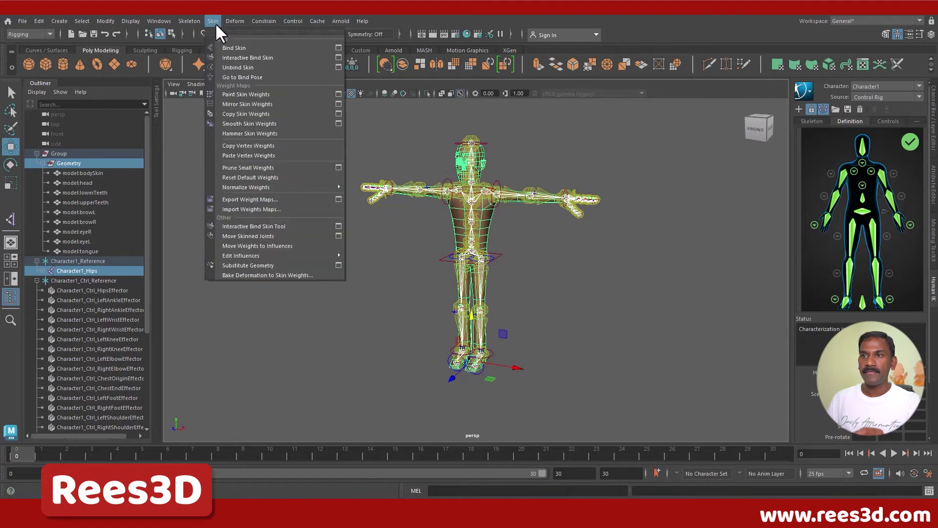
pyautogui.click(337, 48)
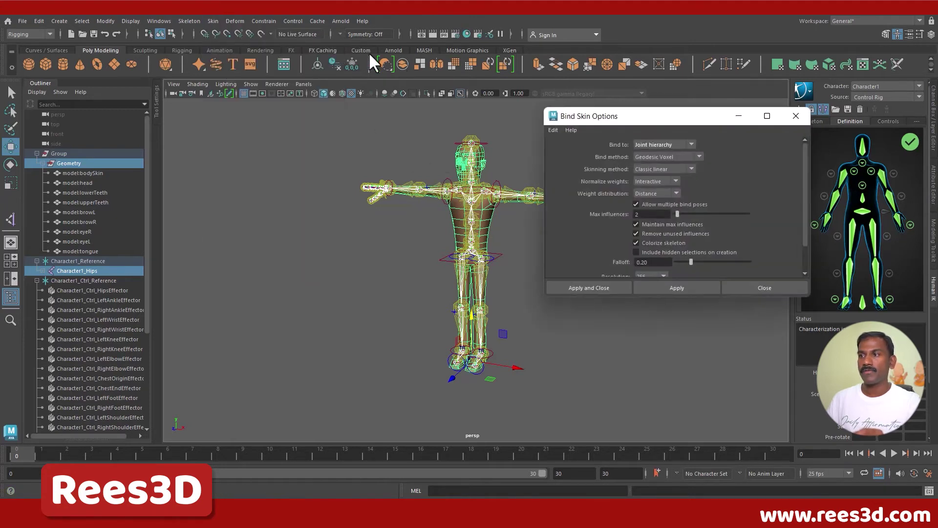
pyautogui.click(553, 130)
pyautogui.click(557, 150)
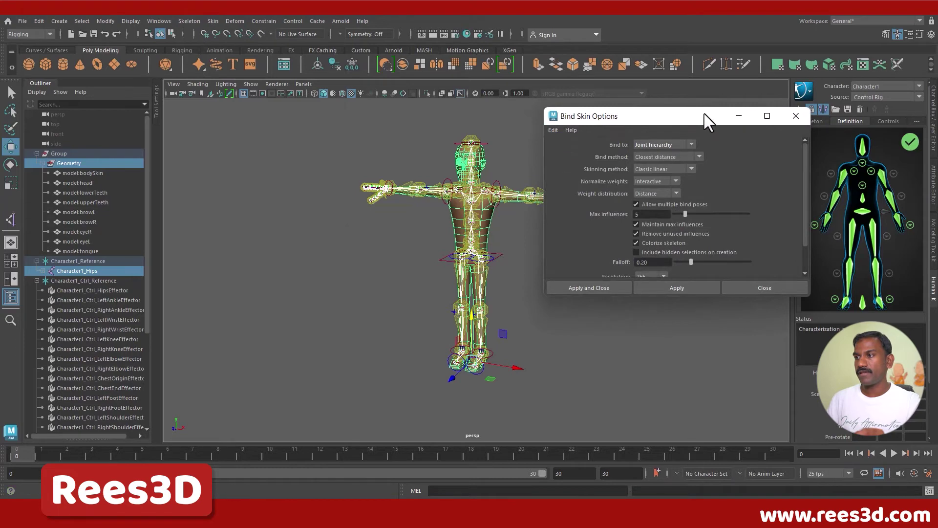
pyautogui.moveTo(693, 118); pyautogui.dragTo(772, 118)
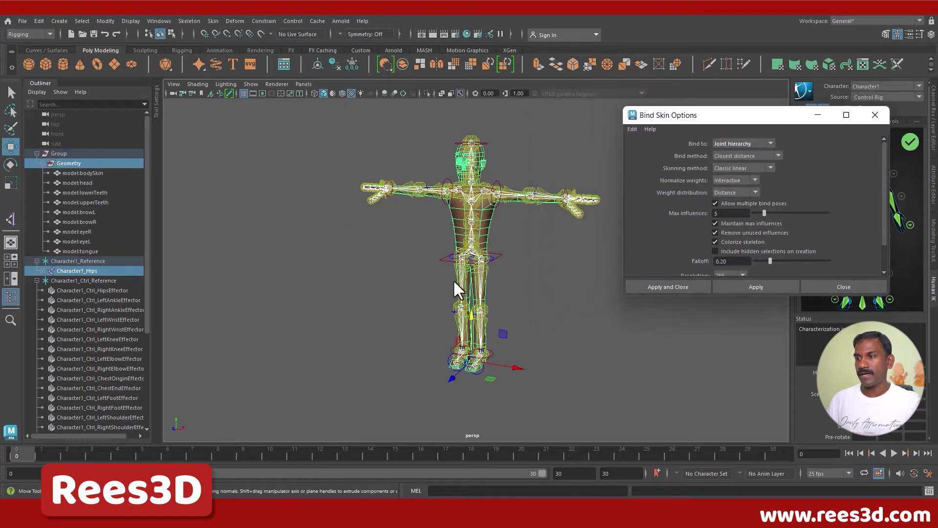
pyautogui.scroll(3, 514, 263)
pyautogui.scroll(1, 515, 268)
# Step: Bind the geometry to the joint hierarchy with the Geodesic Voxel method and max influences of 2, then clear the selection
pyautogui.click(744, 143)
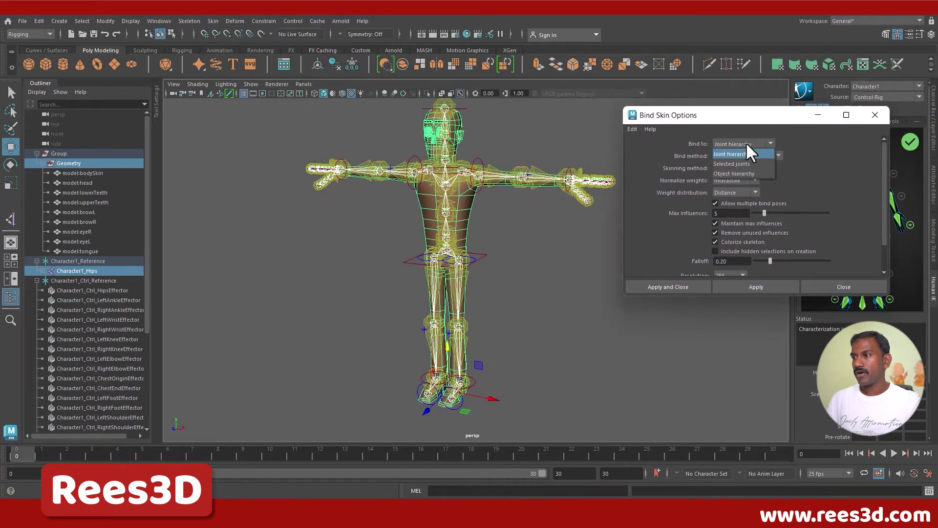
pyautogui.click(744, 154)
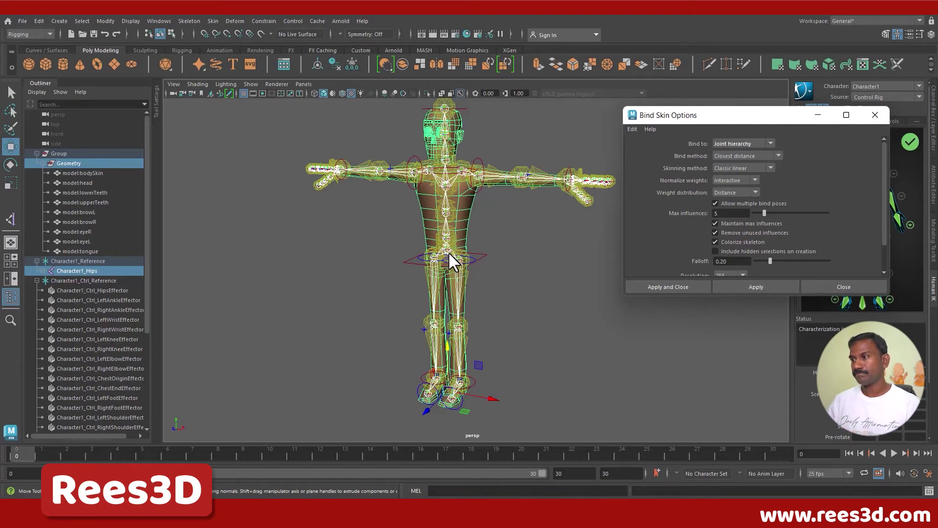
pyautogui.click(778, 155)
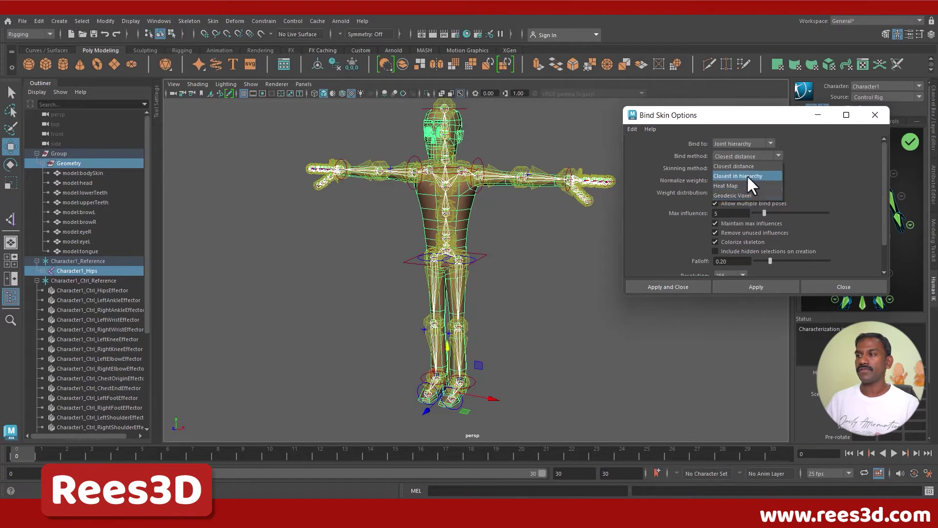
pyautogui.click(748, 193)
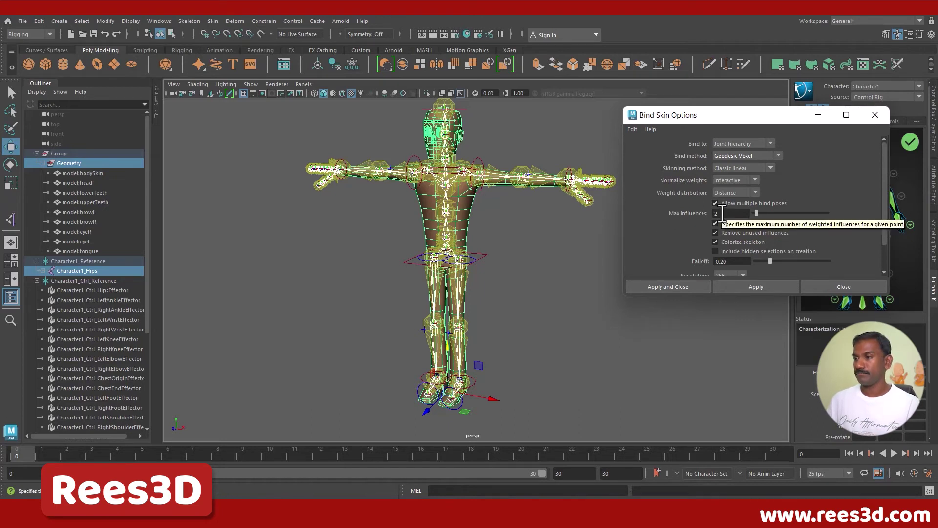
pyautogui.scroll(-3, 645, 230)
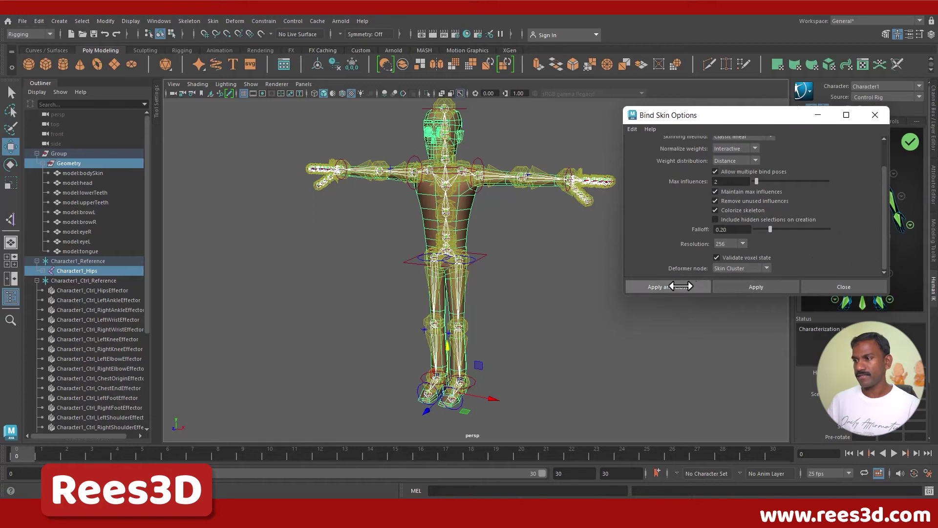
pyautogui.click(658, 288)
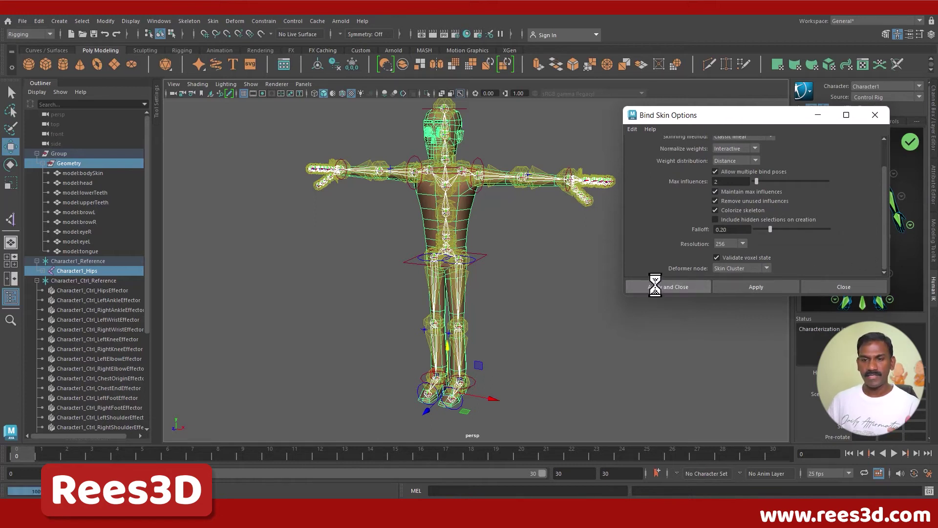
pyautogui.click(546, 322)
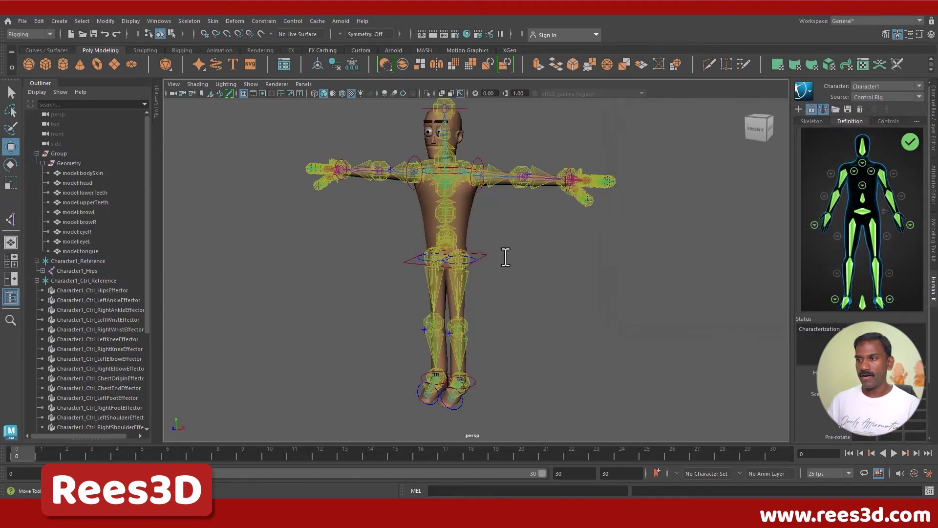
# Step: Test the skin binding by moving the chest end effector sideways, then undo the moves
pyautogui.click(453, 174)
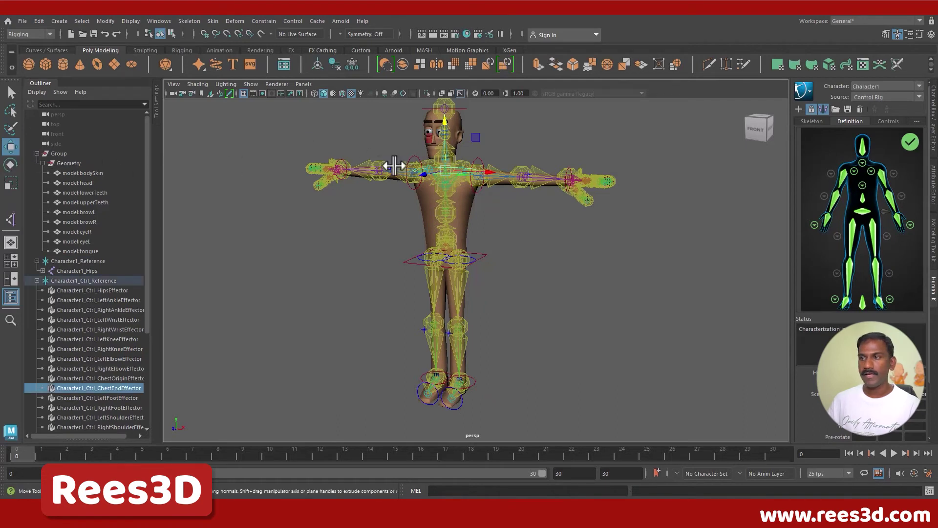
pyautogui.moveTo(489, 171); pyautogui.dragTo(441, 182)
pyautogui.click(506, 191)
pyautogui.click(503, 185)
pyautogui.hotkey('ctrl', 'z')
pyautogui.hotkey('ctrl', 'z')
pyautogui.hotkey('ctrl', 'z')
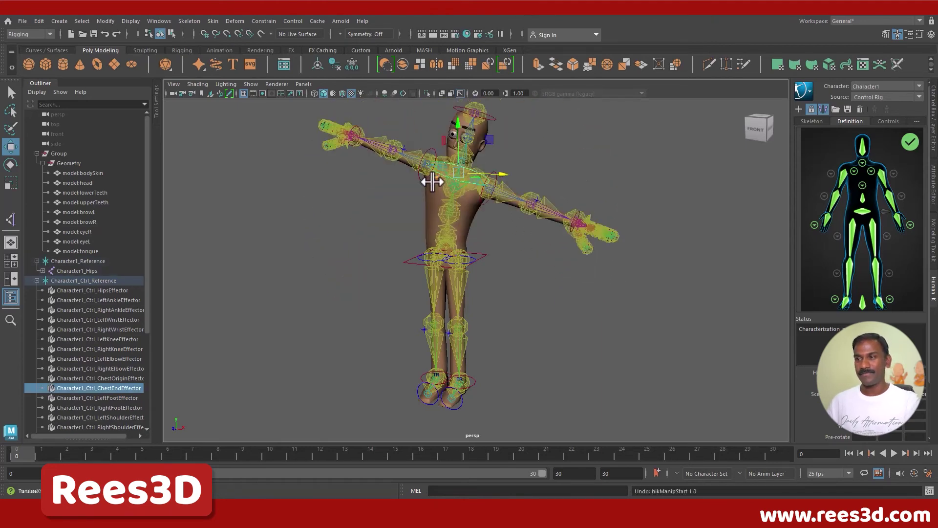
# Step: Test the leg deformation by moving the left ankle effector outward, then undo the move
pyautogui.keyDown('alt'); pyautogui.moveTo(496, 219); pyautogui.dragTo(492, 270); pyautogui.keyUp('alt')
pyautogui.keyDown('alt'); pyautogui.moveTo(492, 271); pyautogui.dragTo(624, 248, button='right'); pyautogui.keyUp('alt')
pyautogui.keyDown('alt'); pyautogui.moveTo(623, 248); pyautogui.dragTo(628, 246, button='middle'); pyautogui.keyUp('alt')
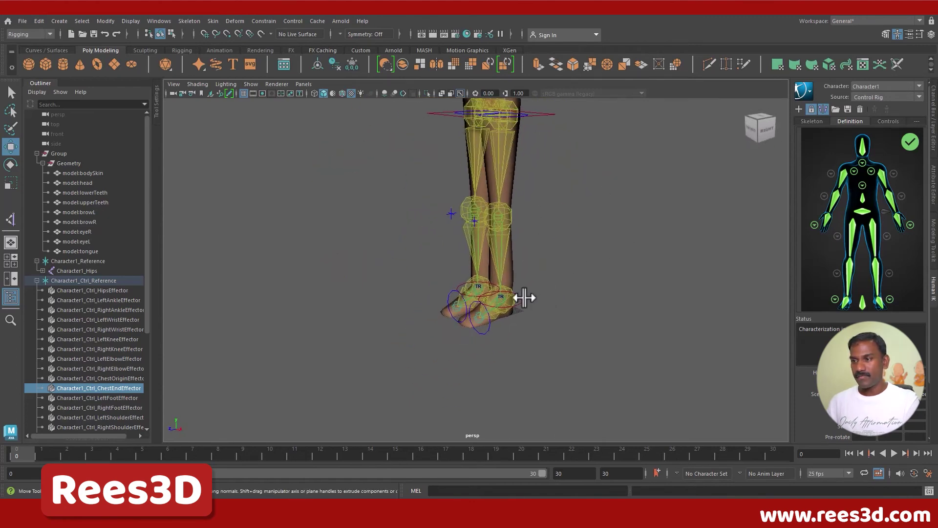
pyautogui.click(525, 298)
pyautogui.scroll(-3, 538, 247)
pyautogui.keyDown('alt'); pyautogui.moveTo(538, 248); pyautogui.dragTo(528, 287, button='middle'); pyautogui.keyUp('alt')
pyautogui.moveTo(491, 278); pyautogui.dragTo(572, 274)
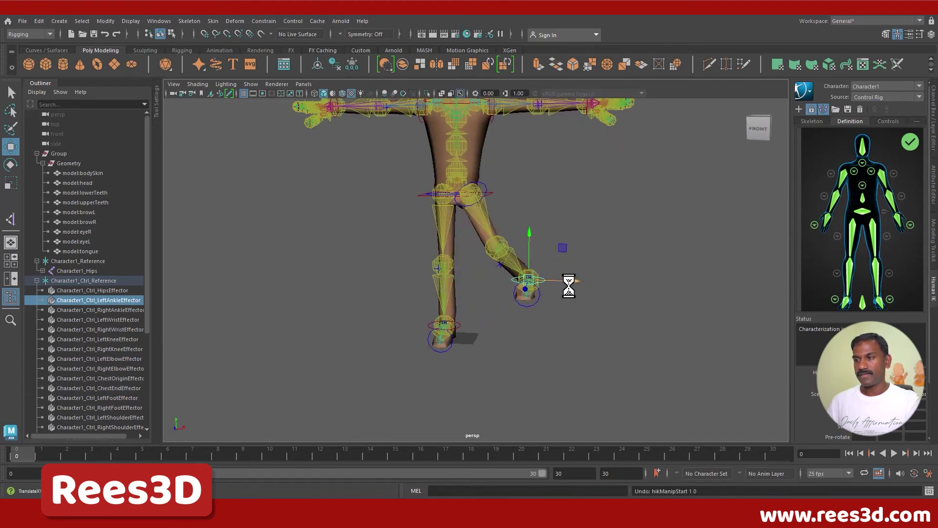
pyautogui.hotkey('ctrl', 'z')
pyautogui.hotkey('ctrl', 'z')
# Step: Test the left elbow deformation by rotating the left forearm control, then undo the rotation
pyautogui.keyDown('alt'); pyautogui.moveTo(554, 243); pyautogui.dragTo(556, 296, button='middle'); pyautogui.keyUp('alt')
pyautogui.keyDown('alt'); pyautogui.moveTo(555, 296); pyautogui.dragTo(550, 276); pyautogui.keyUp('alt')
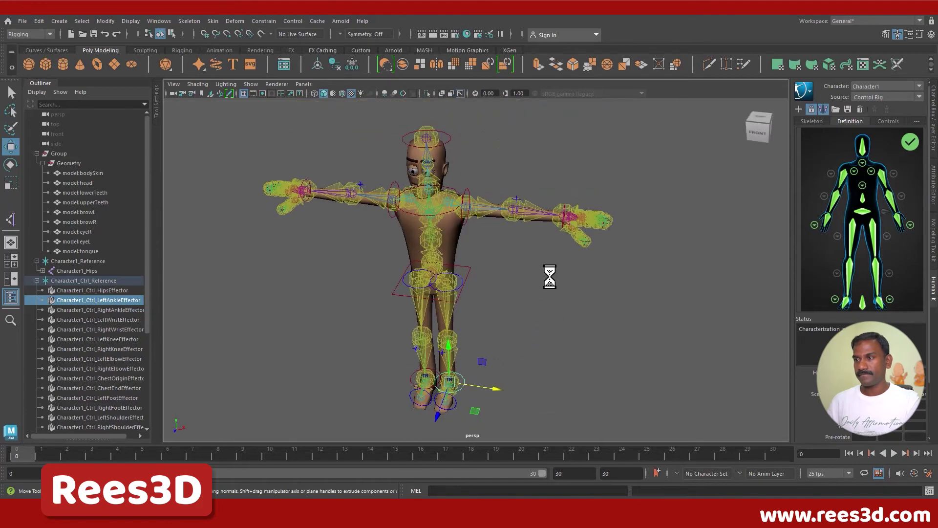
pyautogui.keyDown('alt'); pyautogui.moveTo(551, 231); pyautogui.dragTo(570, 201); pyautogui.keyUp('alt')
pyautogui.click(569, 201)
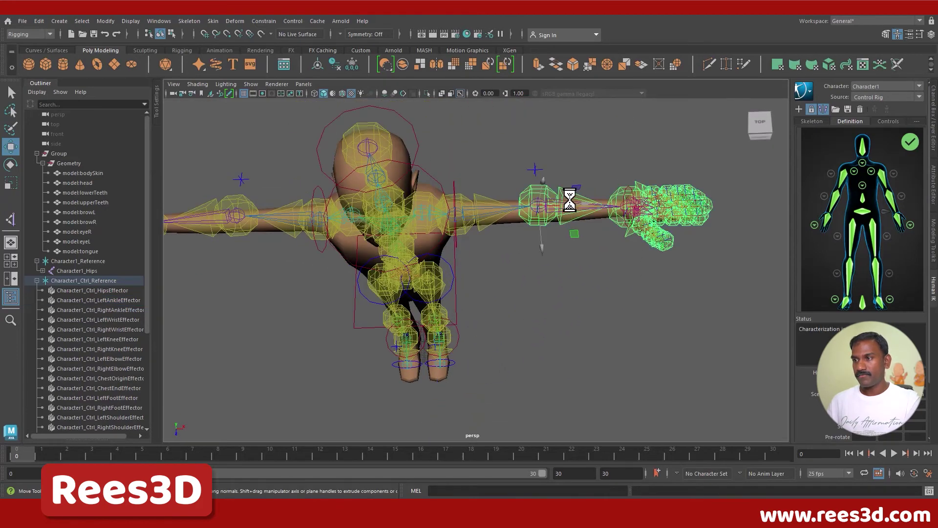
pyautogui.press('e')
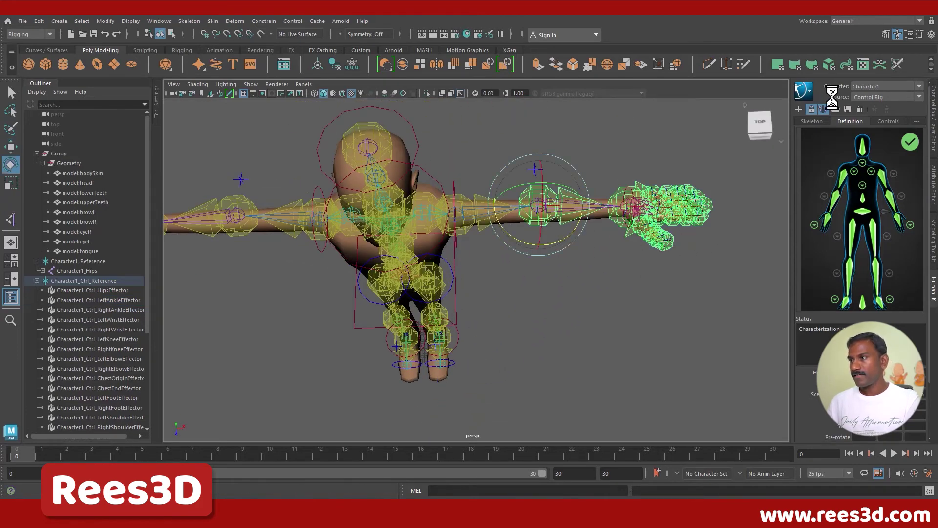
pyautogui.click(888, 121)
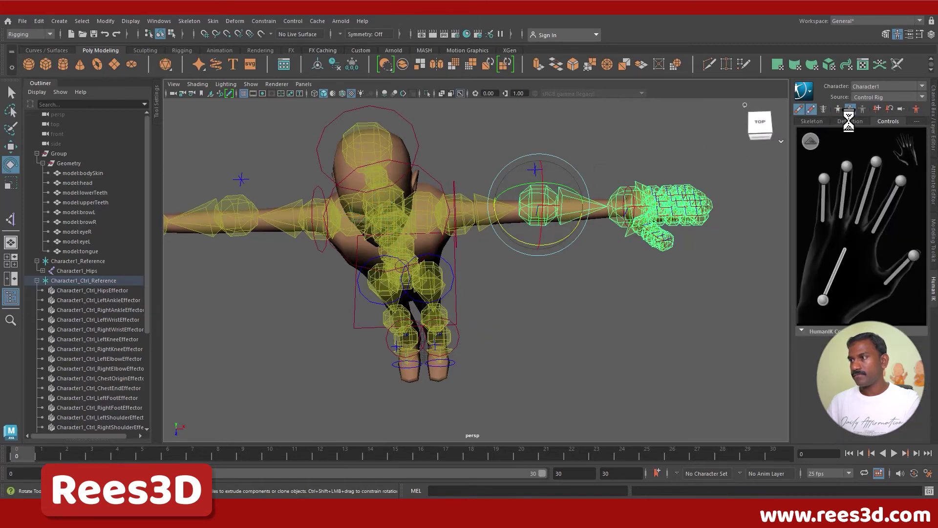
pyautogui.click(837, 120)
pyautogui.keyDown('alt'); pyautogui.moveTo(486, 280); pyautogui.dragTo(521, 285); pyautogui.keyUp('alt')
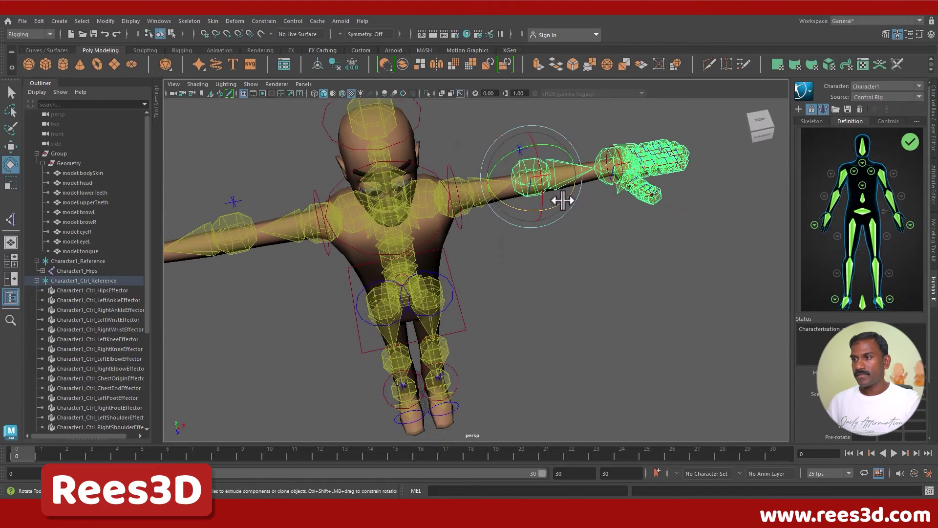
pyautogui.moveTo(565, 200); pyautogui.dragTo(553, 238)
pyautogui.hotkey('ctrl', 'z')
# Step: Show the HumanIK control effectors, pick the left pinky effector in the hand view, and return to the full-body view
pyautogui.keyDown('alt'); pyautogui.moveTo(555, 295); pyautogui.dragTo(524, 236); pyautogui.keyUp('alt')
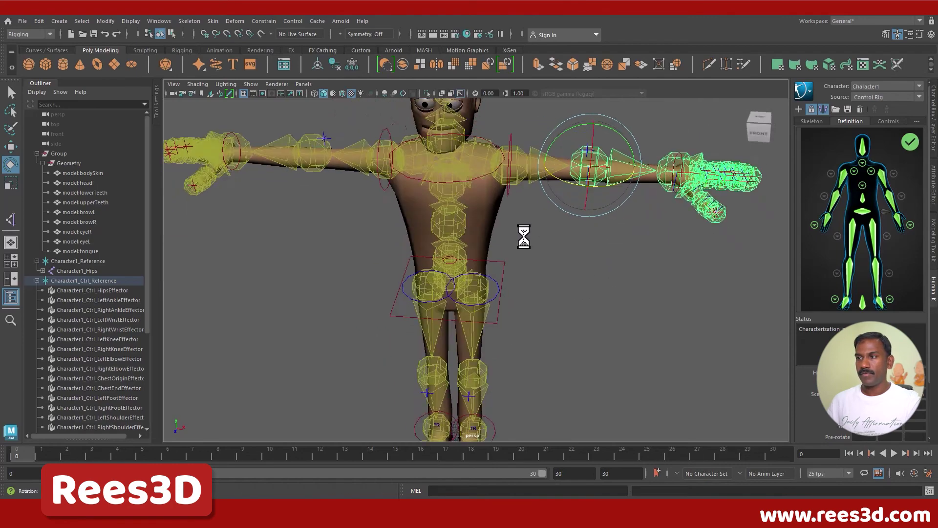
pyautogui.keyDown('alt'); pyautogui.moveTo(524, 237); pyautogui.dragTo(509, 244, button='right'); pyautogui.keyUp('alt')
pyautogui.keyDown('alt'); pyautogui.moveTo(531, 243); pyautogui.dragTo(509, 223, button='middle'); pyautogui.keyUp('alt')
pyautogui.keyDown('alt'); pyautogui.moveTo(509, 223); pyautogui.dragTo(465, 252); pyautogui.keyUp('alt')
pyautogui.keyDown('alt'); pyautogui.moveTo(465, 252); pyautogui.dragTo(544, 255, button='right'); pyautogui.keyUp('alt')
pyautogui.keyDown('alt'); pyautogui.moveTo(544, 255); pyautogui.dragTo(506, 306, button='middle'); pyautogui.keyUp('alt')
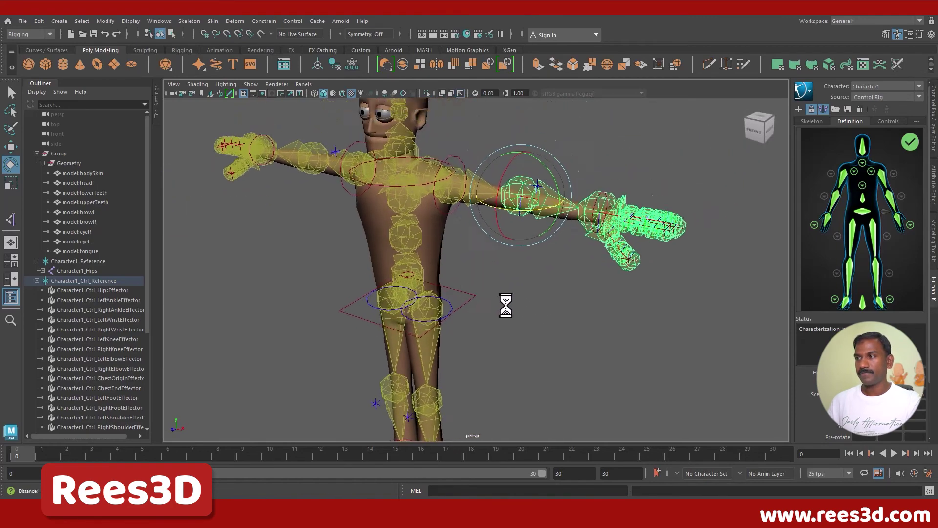
pyautogui.click(888, 121)
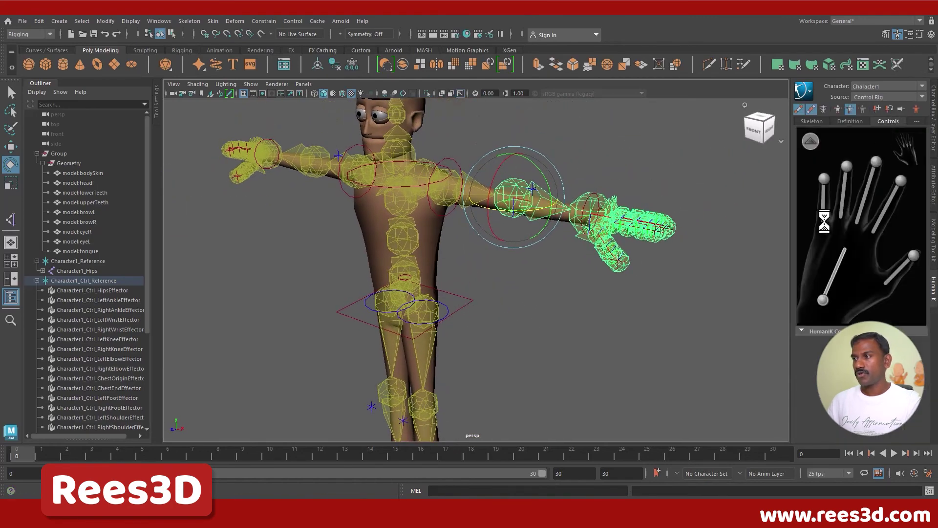
pyautogui.click(824, 179)
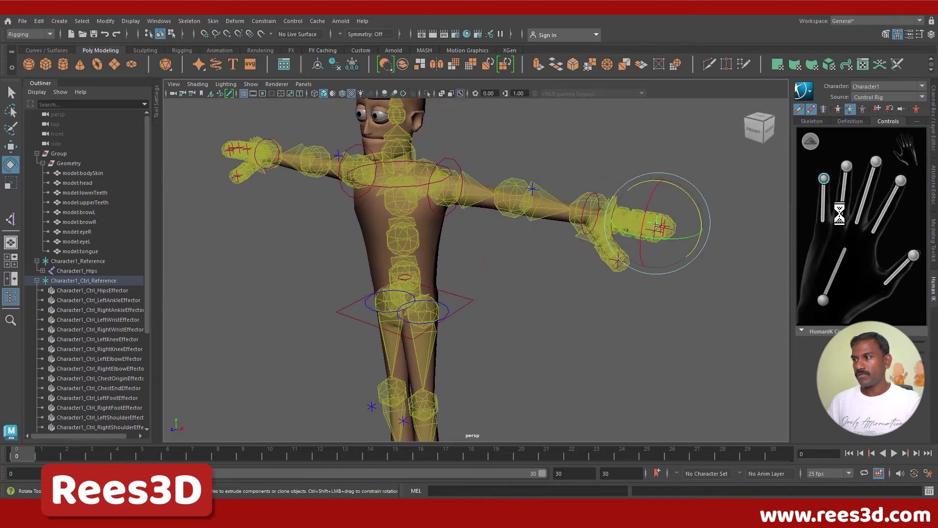
pyautogui.click(812, 141)
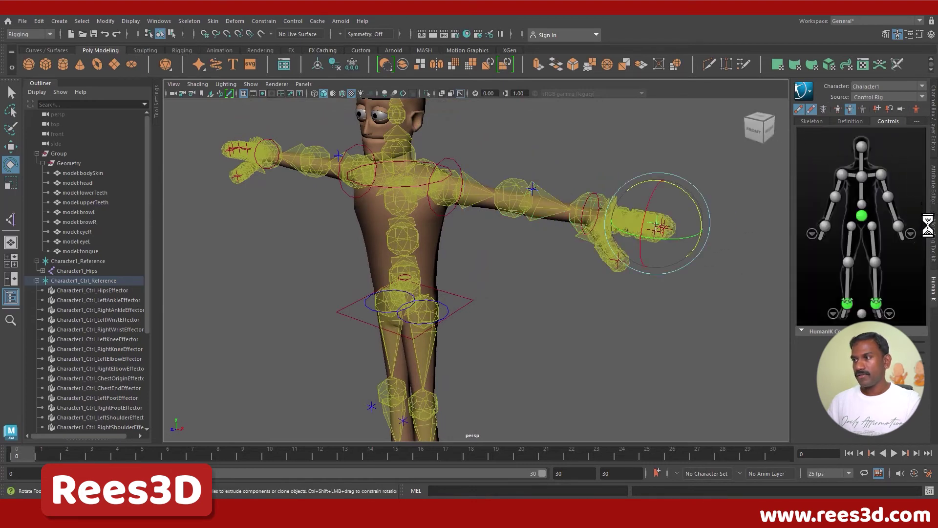
# Step: Select the hips, chest origin and left shoulder effectors one after another to see which rig parts they control
pyautogui.keyDown('alt'); pyautogui.moveTo(557, 317); pyautogui.dragTo(389, 321, button='right'); pyautogui.keyUp('alt')
pyautogui.keyDown('alt'); pyautogui.moveTo(480, 351); pyautogui.dragTo(494, 298, button='middle'); pyautogui.keyUp('alt')
pyautogui.keyDown('alt'); pyautogui.moveTo(494, 297); pyautogui.dragTo(488, 249); pyautogui.keyUp('alt')
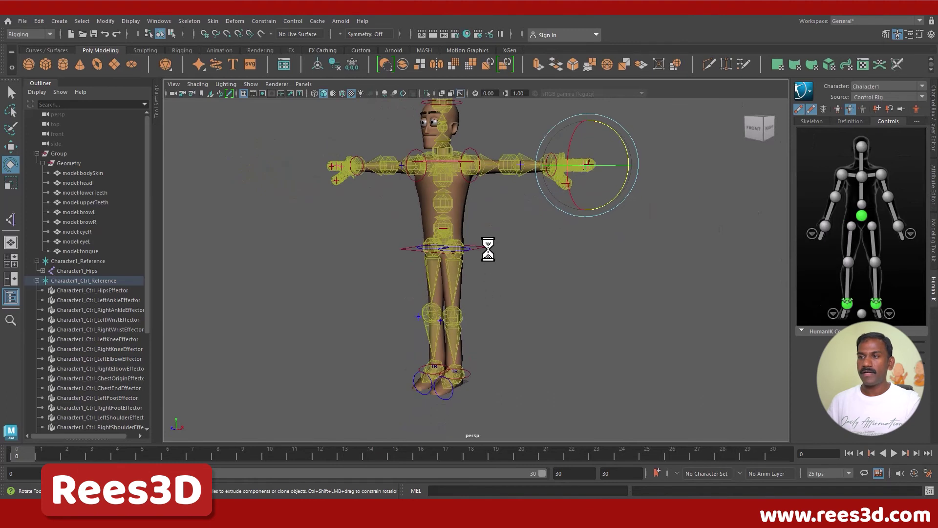
pyautogui.click(485, 248)
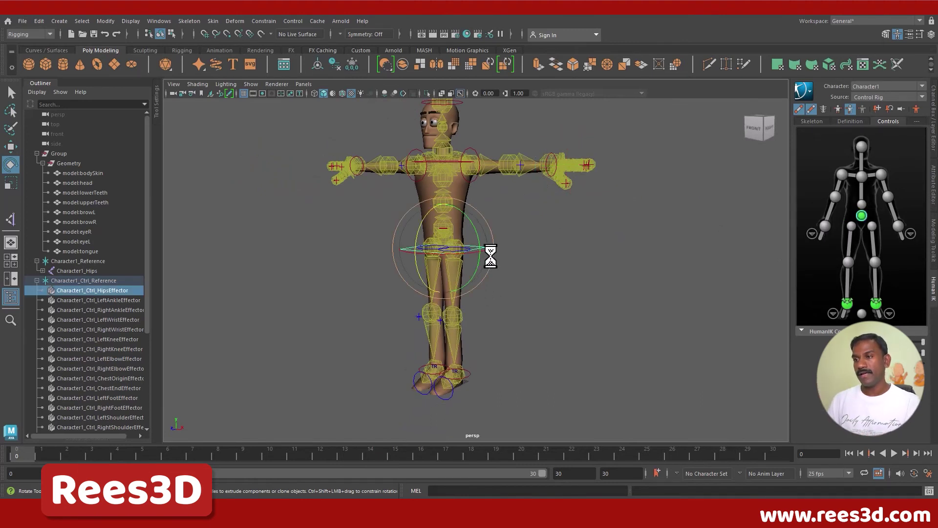
pyautogui.click(863, 203)
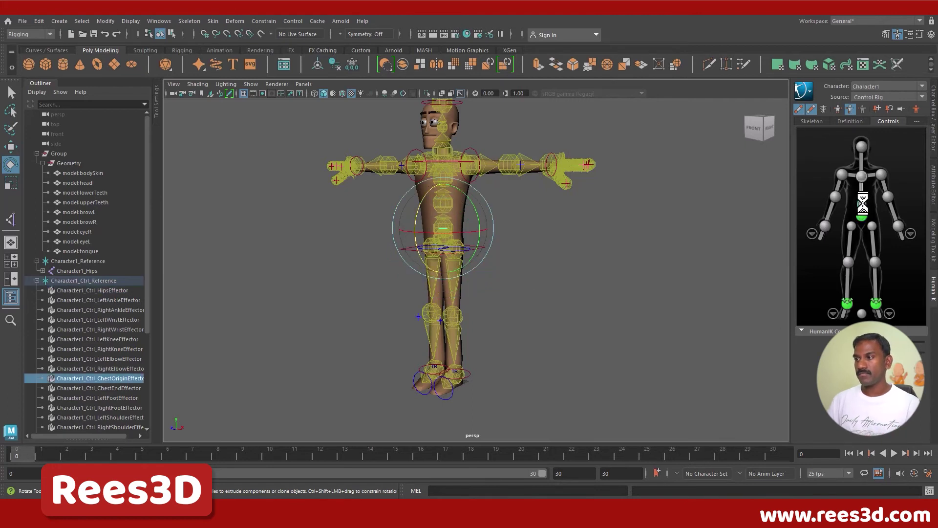
pyautogui.click(882, 174)
# Step: Test the left arm deformation by moving the left wrist effector down and inward, then undo the move
pyautogui.click(899, 227)
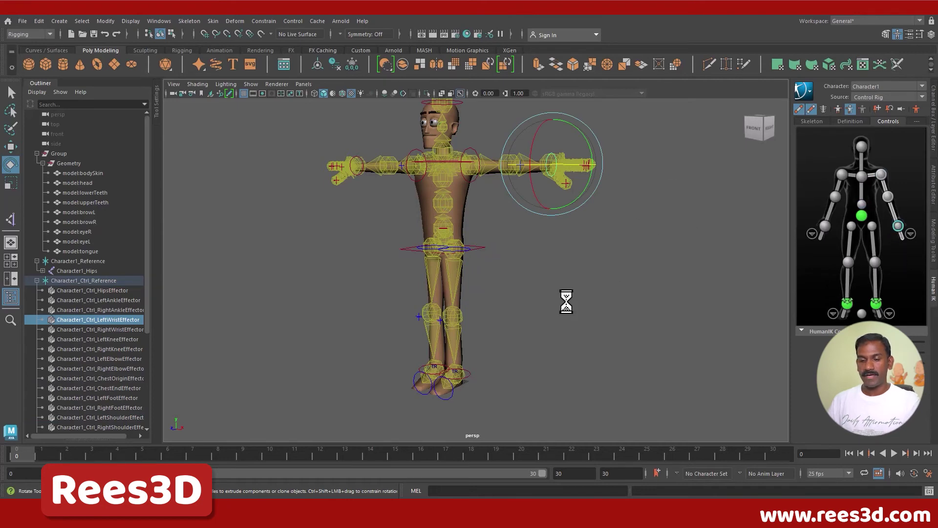
pyautogui.keyDown('alt'); pyautogui.moveTo(565, 301); pyautogui.dragTo(558, 298); pyautogui.keyUp('alt')
pyautogui.press('w')
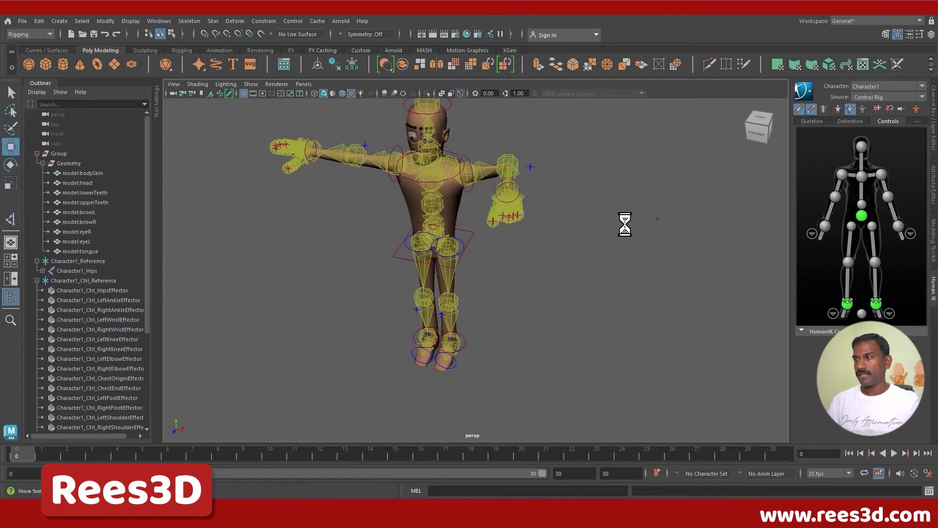
# Step: Test the right arm deformation by moving the right wrist effector, then undo the move
pyautogui.click(824, 225)
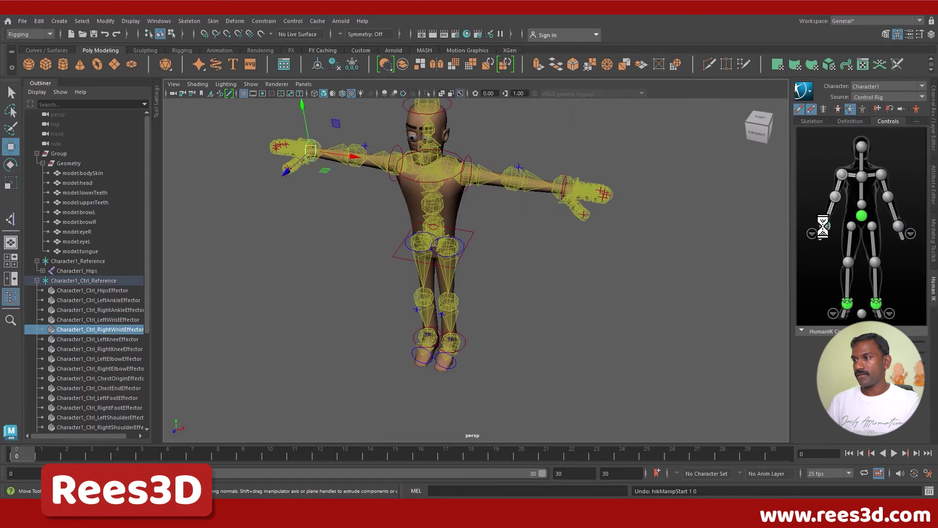
pyautogui.keyDown('alt'); pyautogui.moveTo(299, 199); pyautogui.dragTo(348, 199); pyautogui.keyUp('alt')
pyautogui.moveTo(290, 183); pyautogui.dragTo(329, 216)
pyautogui.hotkey('ctrl', 'z')
# Step: Test the head and neck deformation by moving the head effector, then undo the moves
pyautogui.keyDown('alt'); pyautogui.moveTo(495, 262); pyautogui.dragTo(657, 173); pyautogui.keyUp('alt')
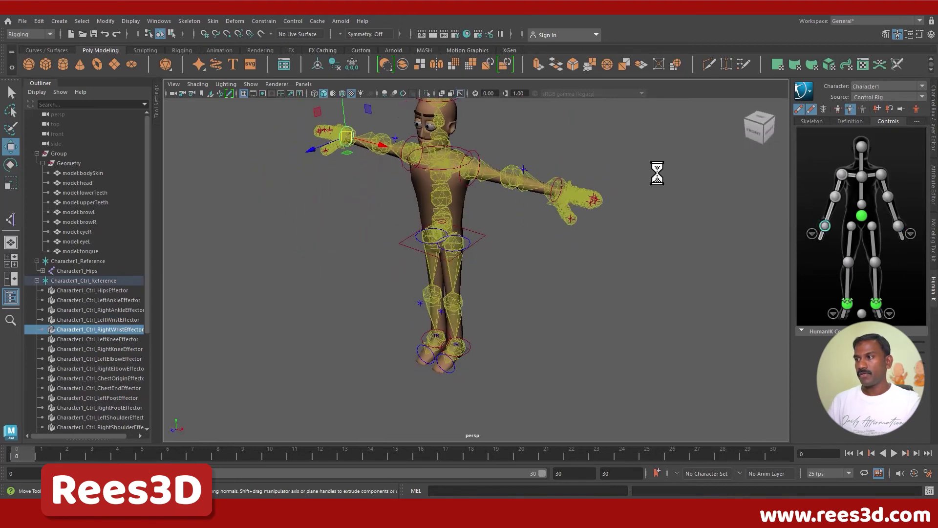
pyautogui.click(862, 147)
pyautogui.keyDown('alt'); pyautogui.moveTo(505, 155); pyautogui.dragTo(448, 194); pyautogui.keyUp('alt')
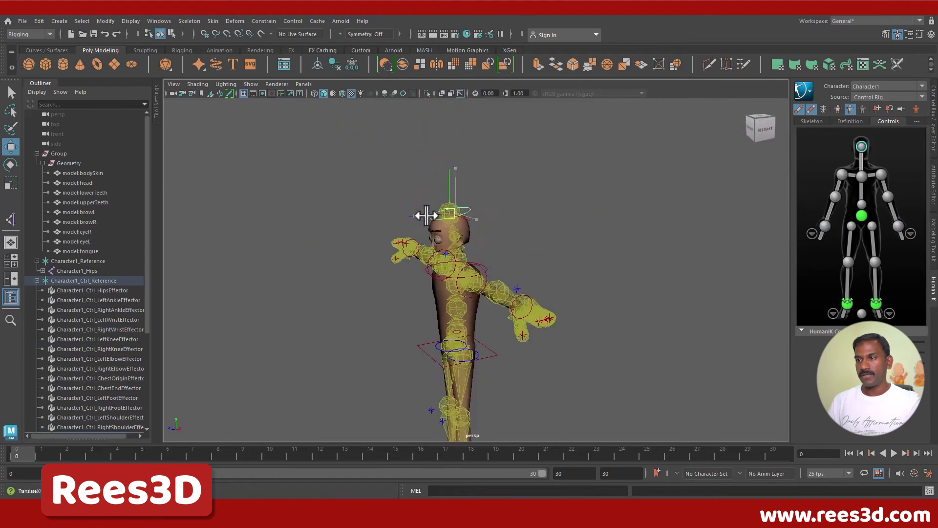
pyautogui.hotkey('ctrl', 'z')
pyautogui.keyDown('alt'); pyautogui.moveTo(433, 312); pyautogui.dragTo(535, 290); pyautogui.keyUp('alt')
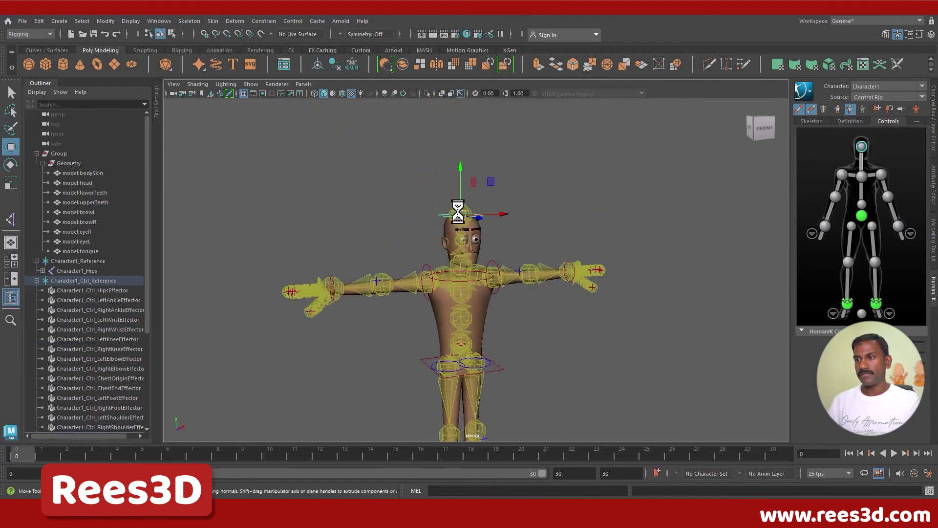
pyautogui.moveTo(459, 213)
pyautogui.mouseDown()
pyautogui.moveTo(423, 219)
pyautogui.moveTo(472, 220)
pyautogui.moveTo(433, 218)
pyautogui.moveTo(459, 218)
pyautogui.mouseUp()
pyautogui.hotkey('ctrl', 'z')
# Step: Rotate the left shoulder effector to lower the left arm beside the body
pyautogui.keyDown('alt'); pyautogui.moveTo(438, 372); pyautogui.dragTo(429, 247, button='middle'); pyautogui.keyUp('alt')
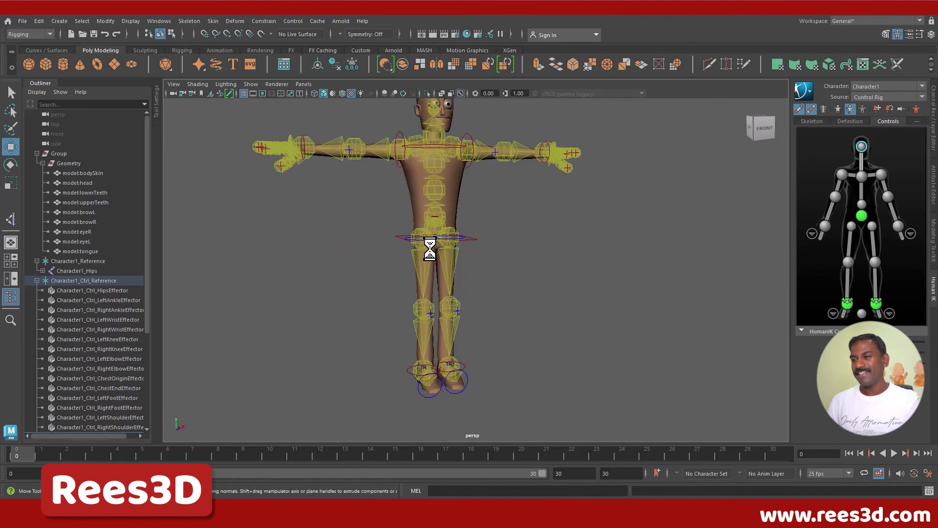
pyautogui.keyDown('alt'); pyautogui.moveTo(429, 247); pyautogui.dragTo(340, 272); pyautogui.keyUp('alt')
pyautogui.keyDown('alt'); pyautogui.moveTo(430, 273); pyautogui.dragTo(543, 268, button='right'); pyautogui.keyUp('alt')
pyautogui.keyDown('alt'); pyautogui.moveTo(544, 268); pyautogui.dragTo(558, 249, button='middle'); pyautogui.keyUp('alt')
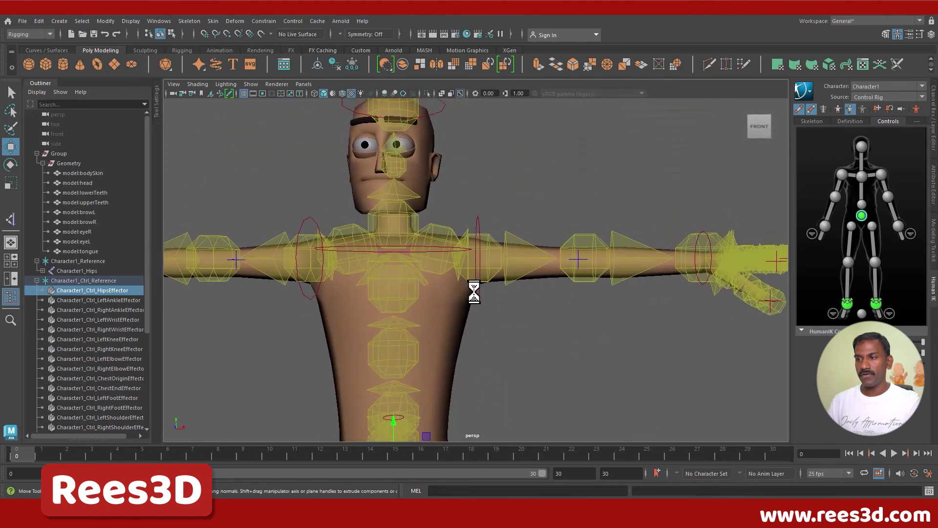
pyautogui.click(477, 291)
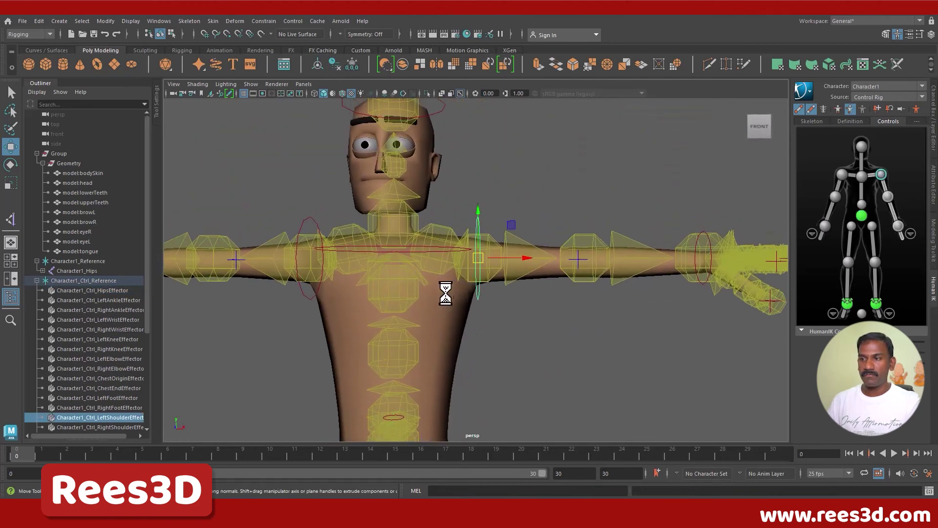
pyautogui.press('e')
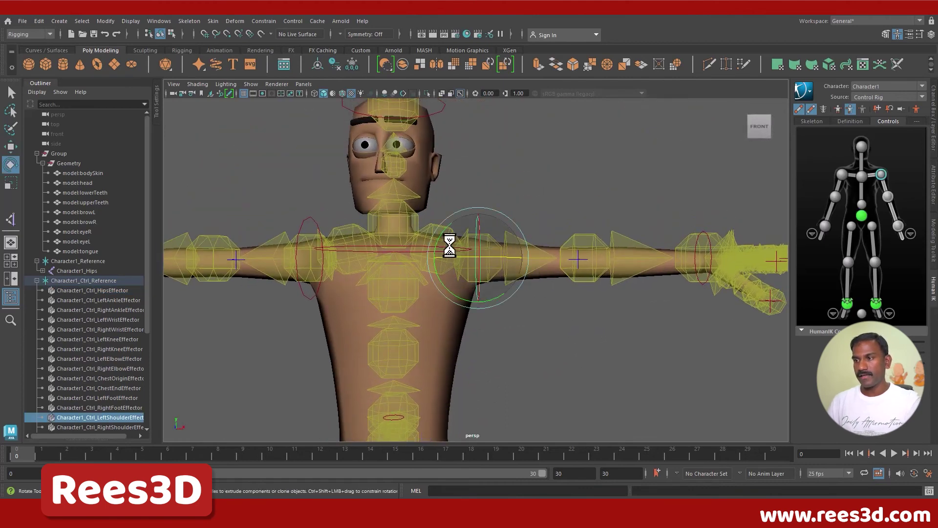
pyautogui.moveTo(441, 236); pyautogui.dragTo(476, 275)
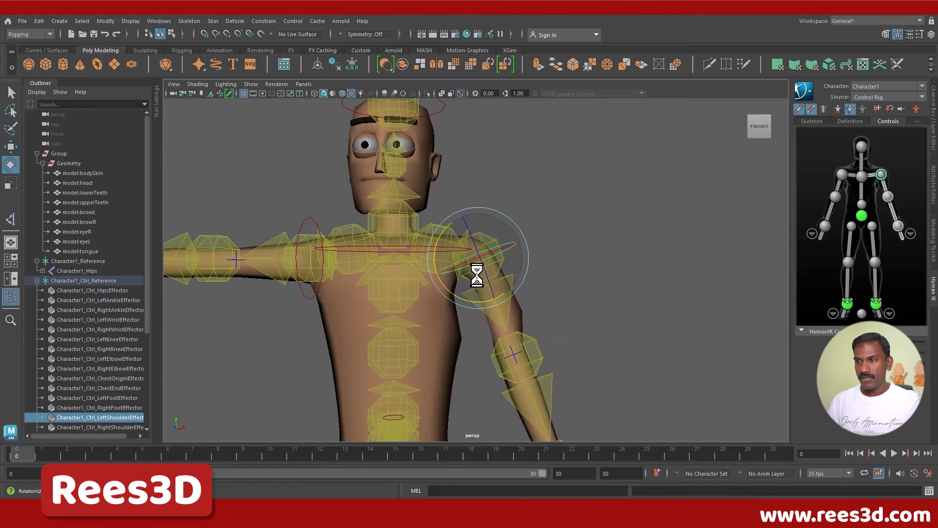
# Step: Bend the left elbow by rotating the left forearm control forward, and examine the shoulder and elbow deformation from several angles
pyautogui.keyDown('alt'); pyautogui.moveTo(504, 326); pyautogui.dragTo(477, 336); pyautogui.keyUp('alt')
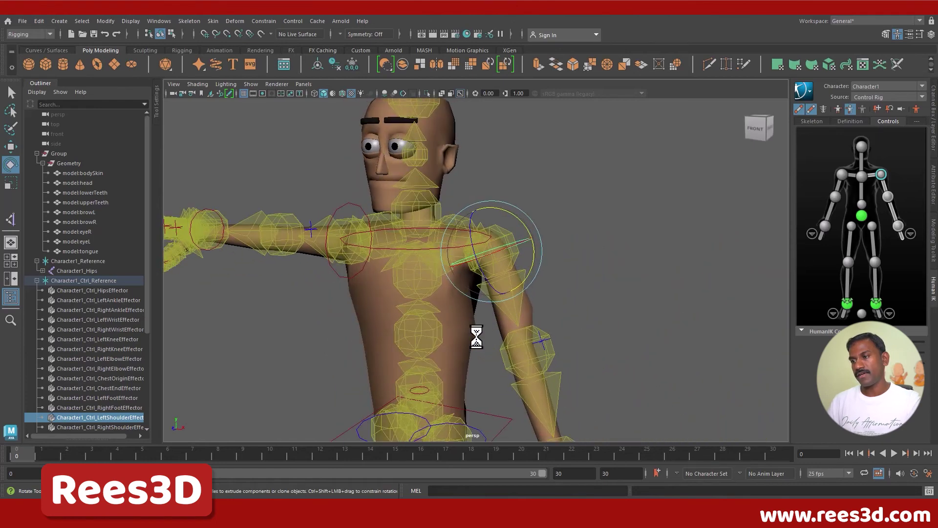
pyautogui.keyDown('alt'); pyautogui.moveTo(556, 310); pyautogui.dragTo(522, 161, button='middle'); pyautogui.keyUp('alt')
pyautogui.keyDown('alt'); pyautogui.moveTo(503, 275); pyautogui.dragTo(490, 304); pyautogui.keyUp('alt')
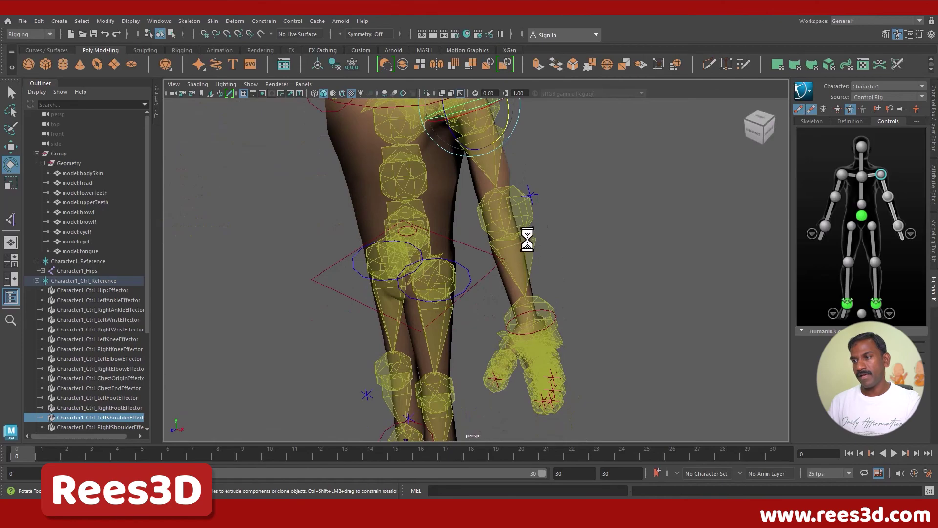
pyautogui.click(527, 259)
pyautogui.keyDown('alt'); pyautogui.moveTo(528, 262); pyautogui.dragTo(461, 210); pyautogui.keyUp('alt')
pyautogui.keyDown('alt'); pyautogui.moveTo(461, 205); pyautogui.dragTo(565, 224, button='right'); pyautogui.keyUp('alt')
pyautogui.keyDown('alt'); pyautogui.moveTo(565, 224); pyautogui.dragTo(666, 226); pyautogui.keyUp('alt')
pyautogui.keyDown('alt'); pyautogui.moveTo(541, 201); pyautogui.dragTo(557, 268); pyautogui.keyUp('alt')
pyautogui.keyDown('alt'); pyautogui.moveTo(557, 268); pyautogui.dragTo(617, 247, button='middle'); pyautogui.keyUp('alt')
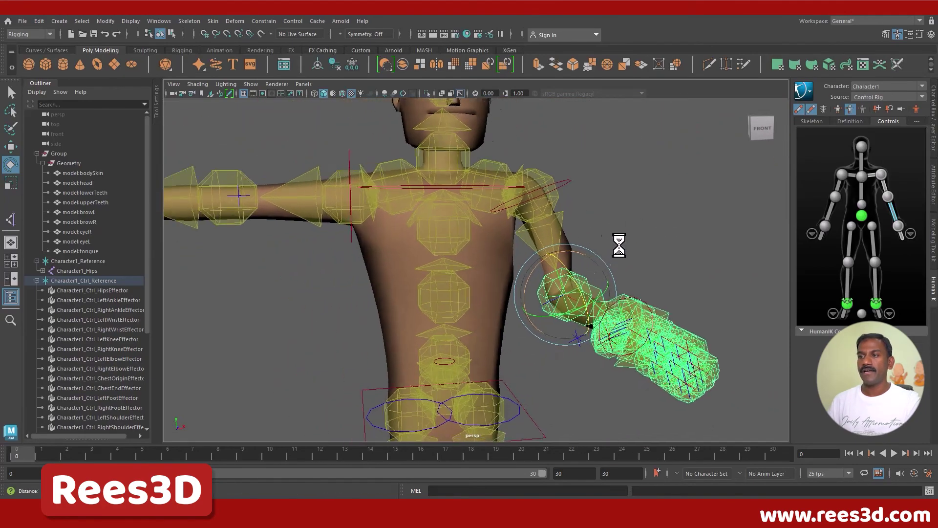
pyautogui.keyDown('alt'); pyautogui.moveTo(617, 248); pyautogui.dragTo(582, 253); pyautogui.keyUp('alt')
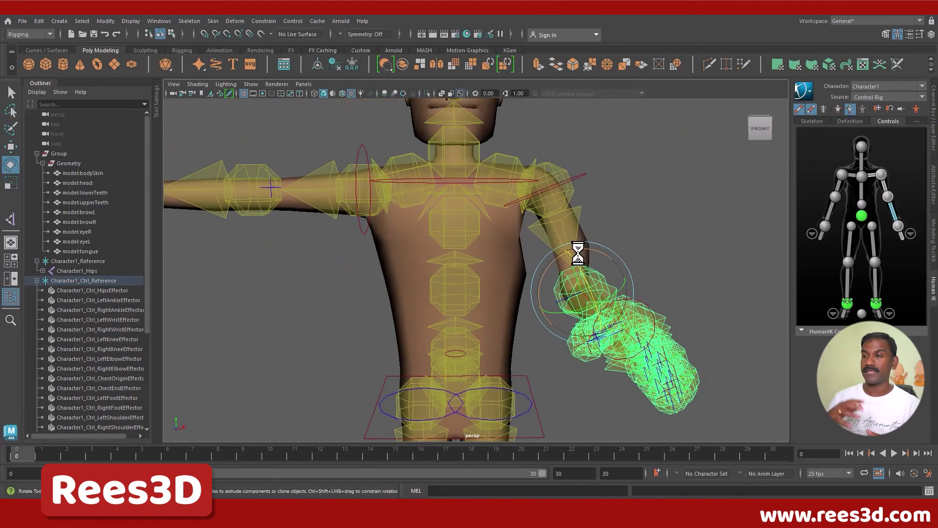